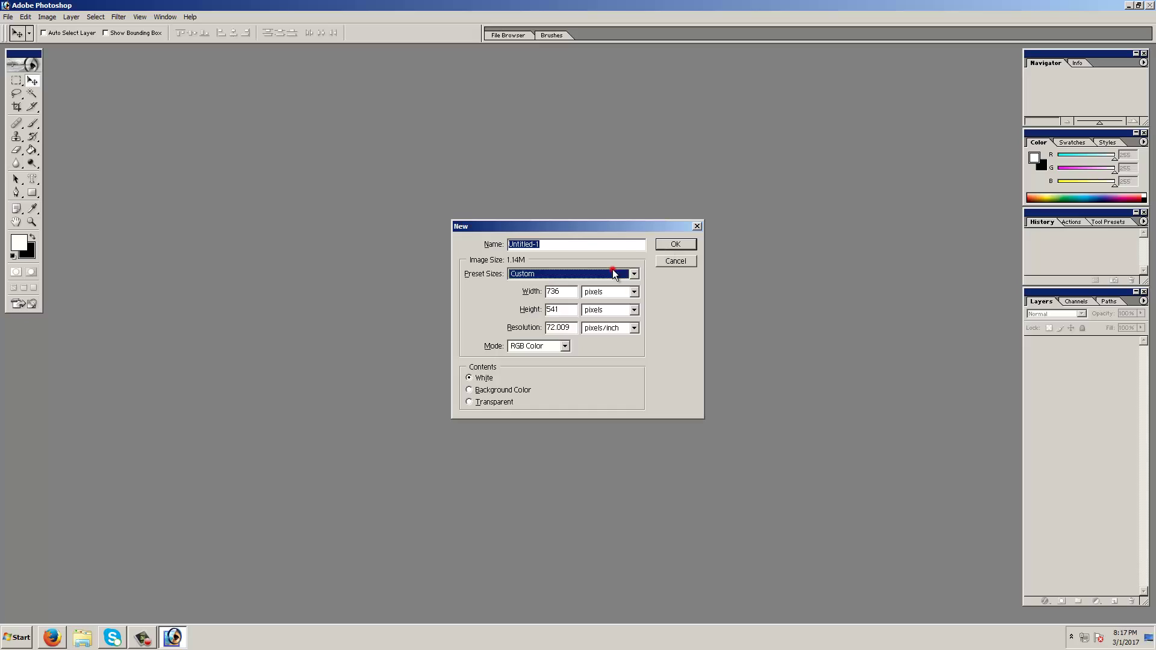
# - Create a new 851×315-pixel document at 72 pixels/inch, Facebook-cover size
pyautogui.click(613, 273)
pyautogui.click(574, 294)
pyautogui.write('315')
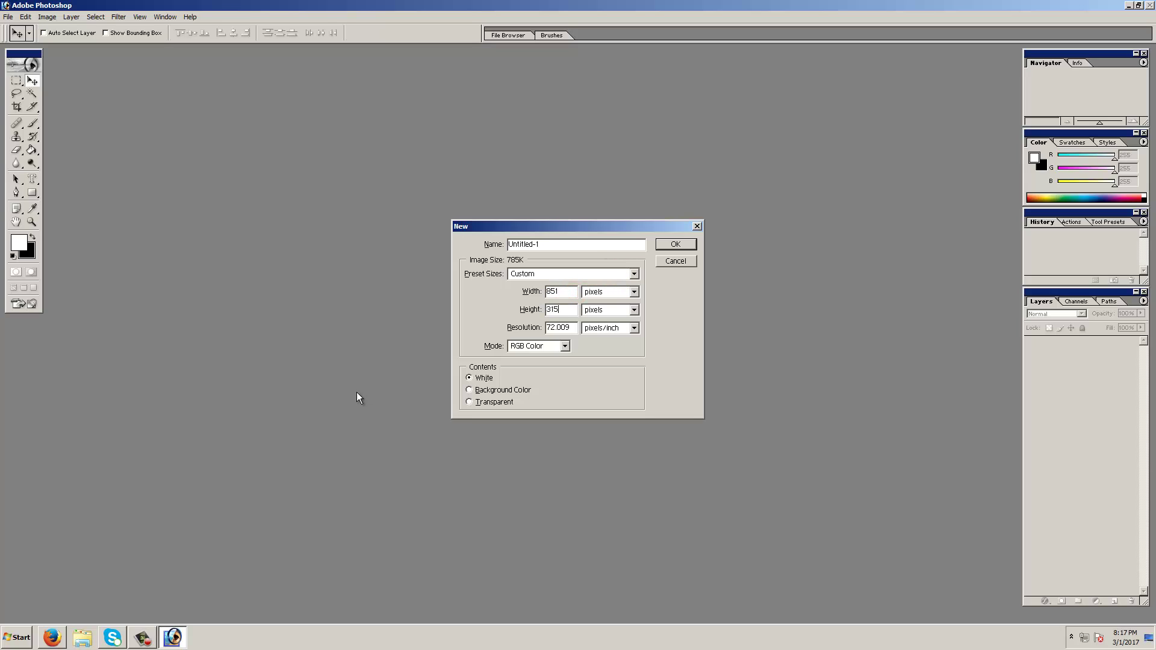
pyautogui.press('Tab')
pyautogui.write('72')
pyautogui.press('Return')
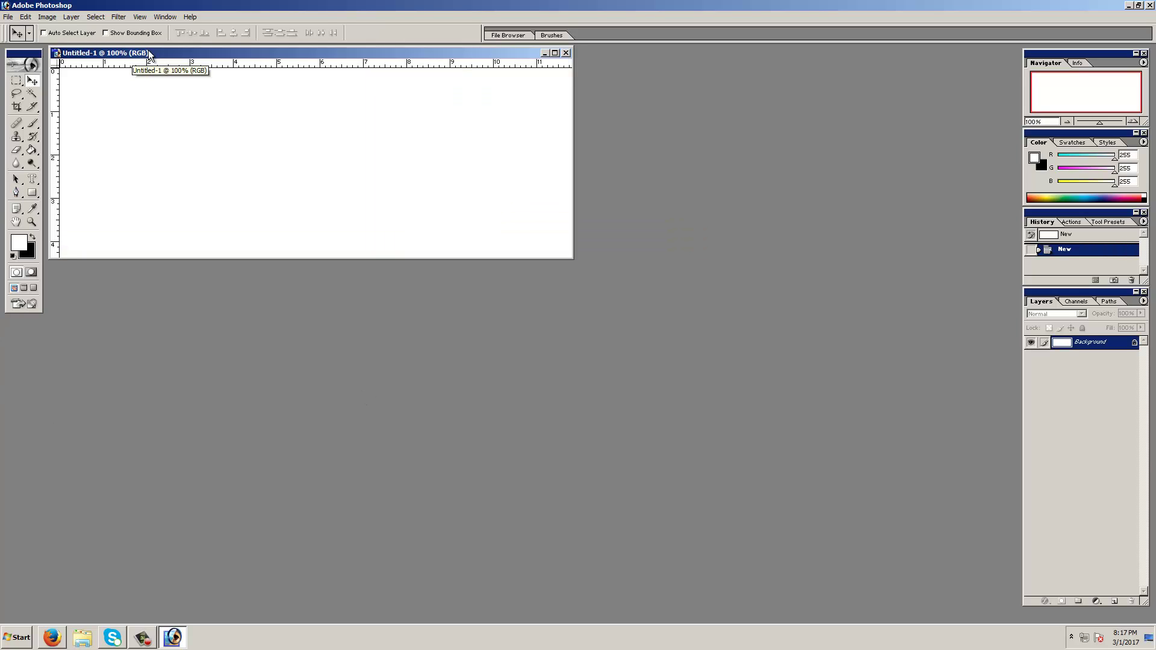
# - Open the cannabis field photo and arrange it beside the blank document
pyautogui.moveTo(96, 53); pyautogui.dragTo(279, 264)
pyautogui.hotkey('ctrl', 'o')
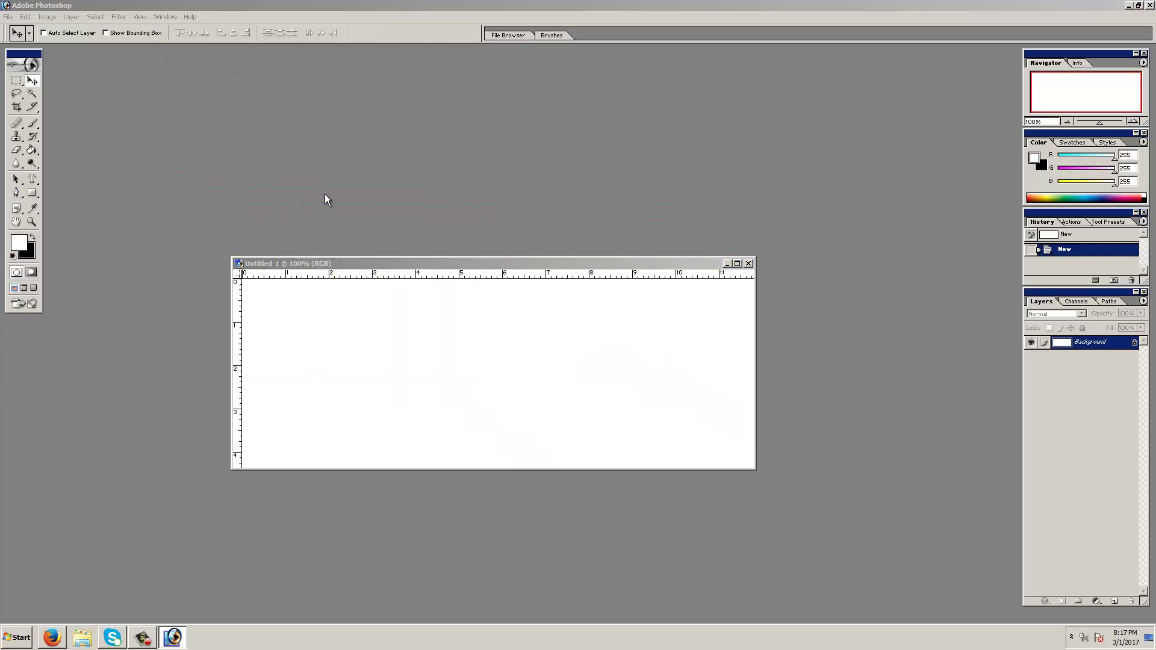
pyautogui.click(694, 263)
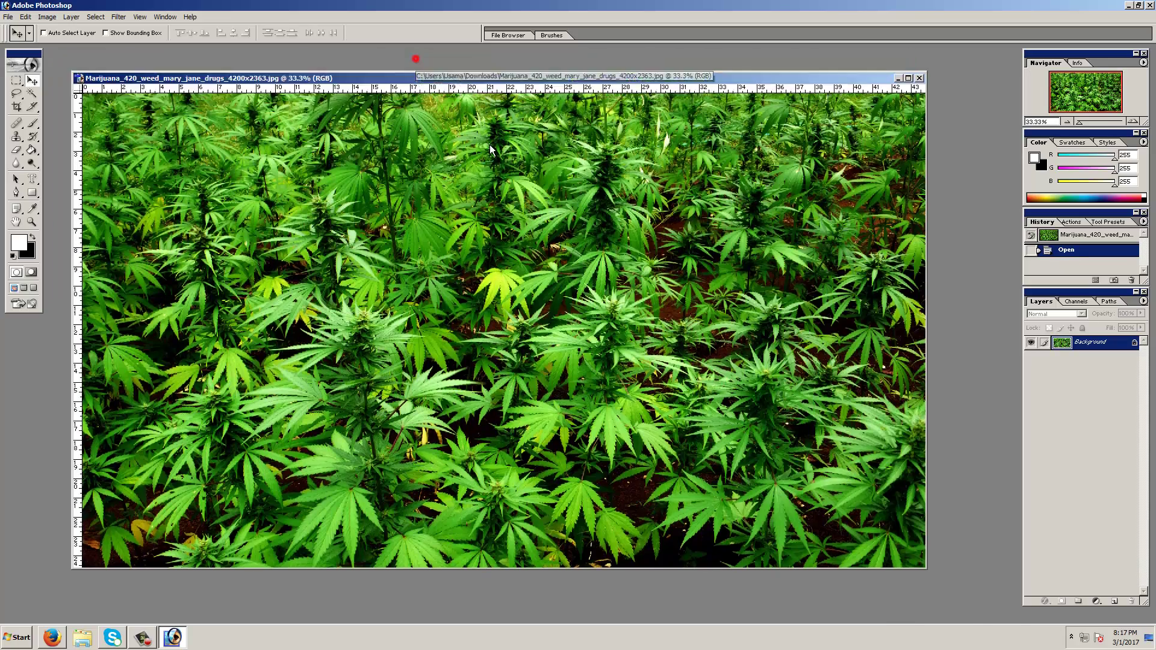
pyautogui.moveTo(482, 77); pyautogui.dragTo(531, 327)
pyautogui.click(461, 264)
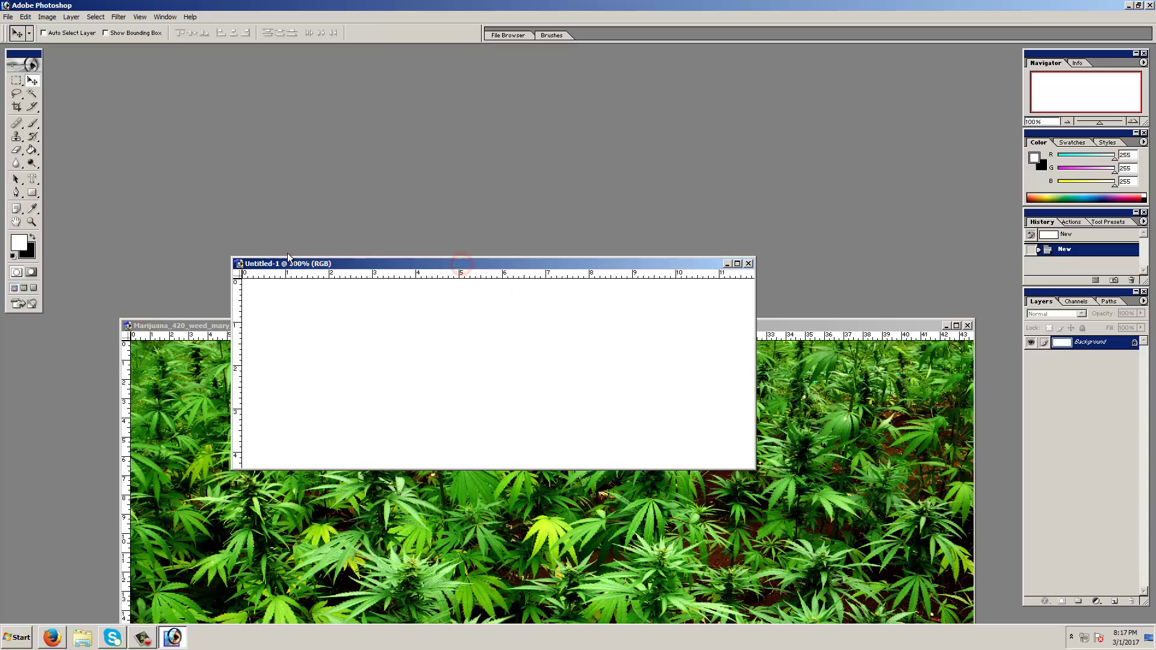
pyautogui.moveTo(287, 256); pyautogui.dragTo(158, 81)
# - Fill the blank canvas with solid black using the Paint Bucket
pyautogui.press('g')
pyautogui.click(220, 173)
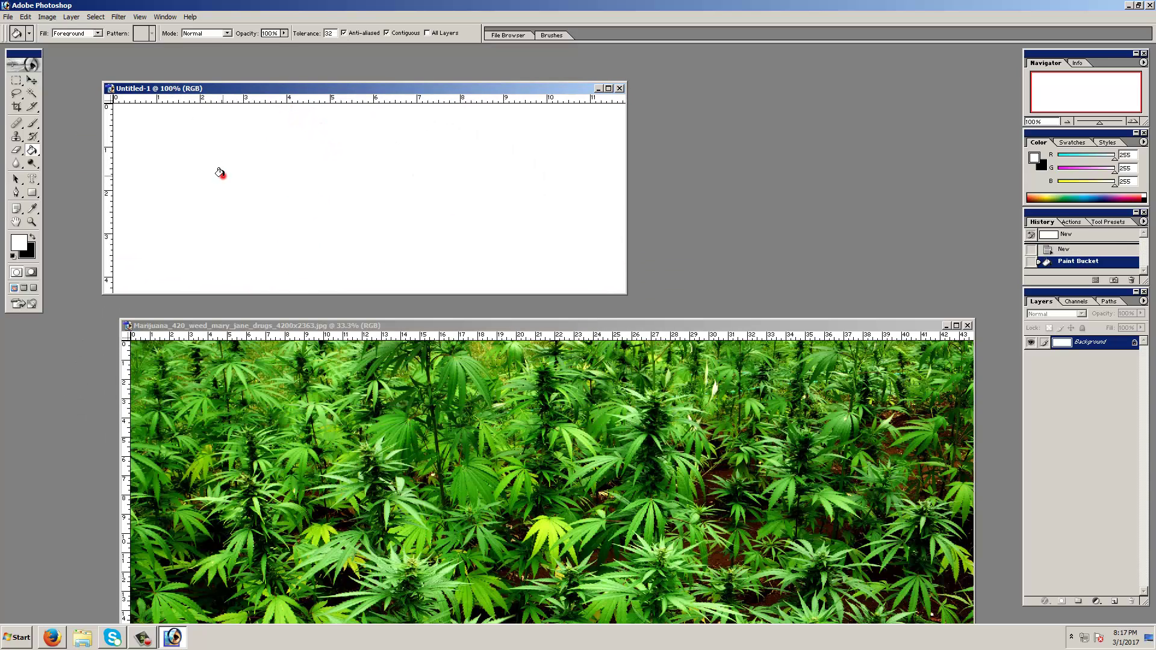
pyautogui.click(33, 237)
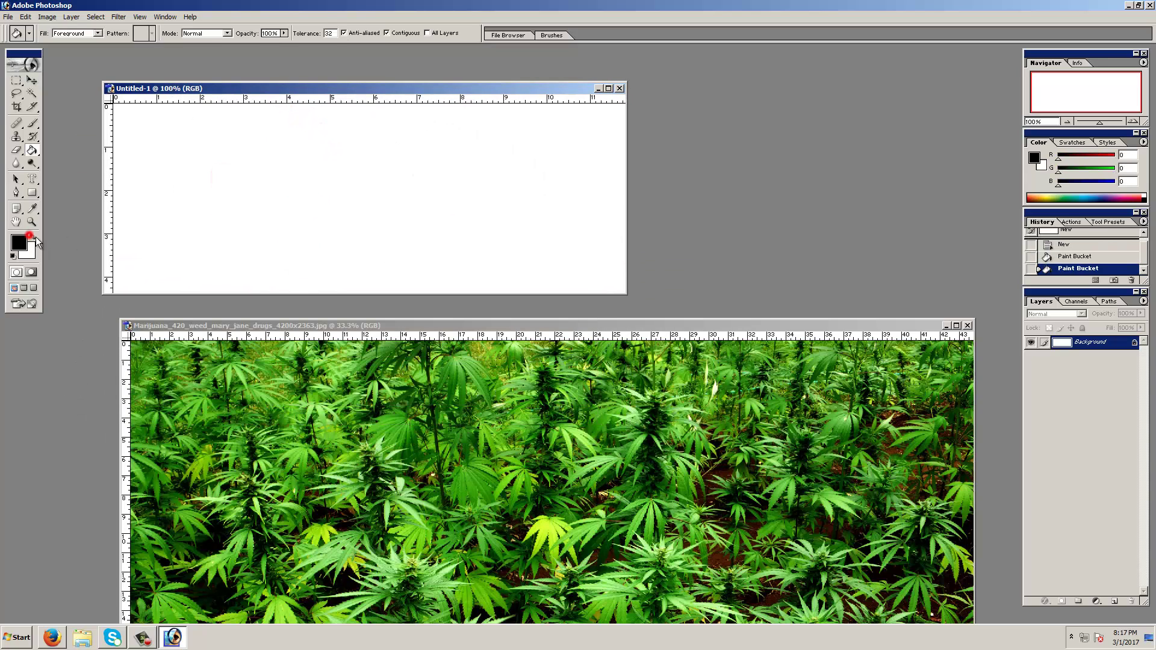
pyautogui.click(364, 165)
# - Drag the black canvas into the cannabis photo as Layer 1
pyautogui.press('v')
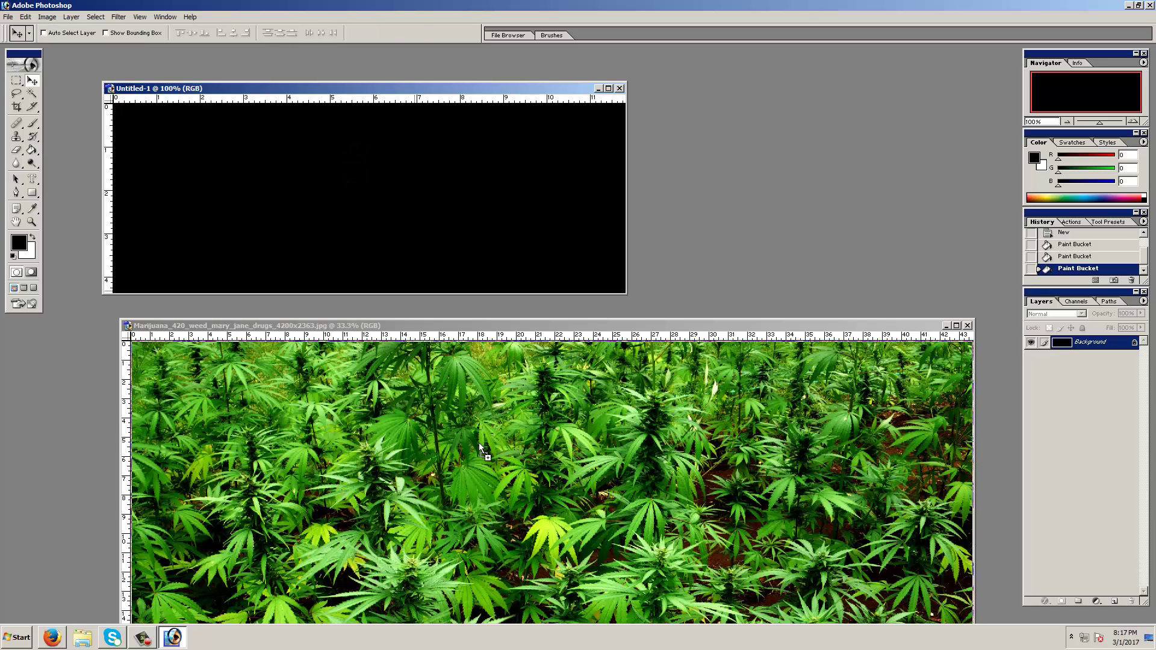
pyautogui.moveTo(492, 473); pyautogui.dragTo(493, 474)
pyautogui.moveTo(458, 326); pyautogui.dragTo(431, 62)
# - Stretch the black layer into a full-width band across the photo
pyautogui.hotkey('ctrl', 't')
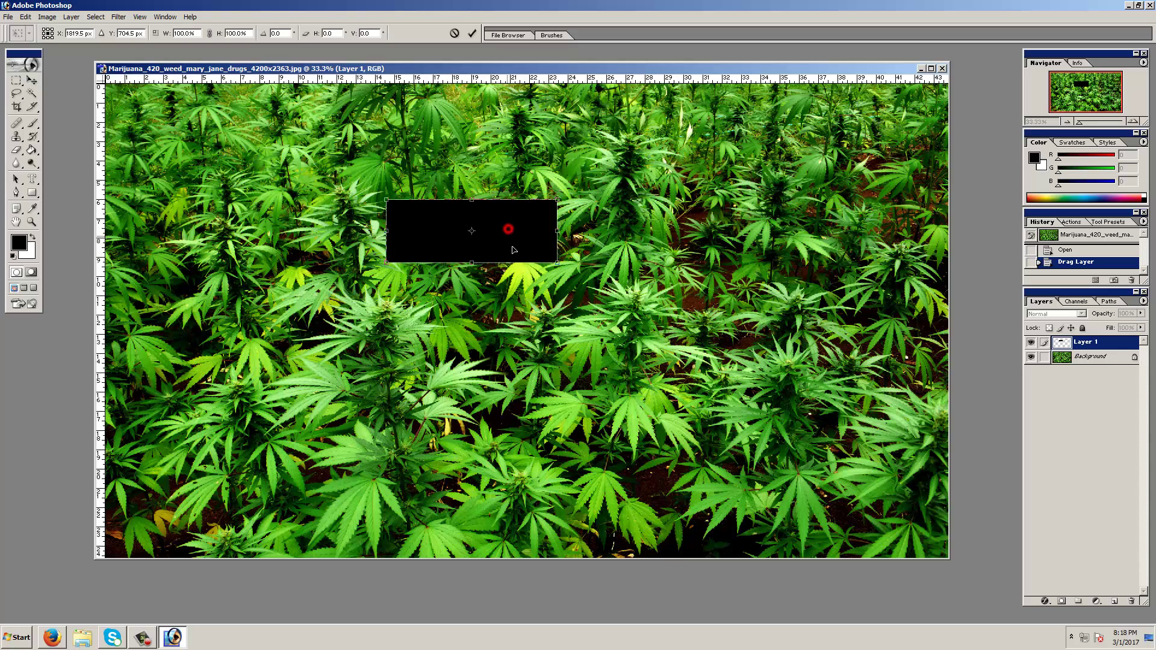
pyautogui.moveTo(510, 230)
pyautogui.mouseDown()
pyautogui.moveTo(274, 212)
pyautogui.moveTo(551, 317)
pyautogui.moveTo(488, 204)
pyautogui.mouseUp()
pyautogui.moveTo(538, 233); pyautogui.dragTo(942, 378)
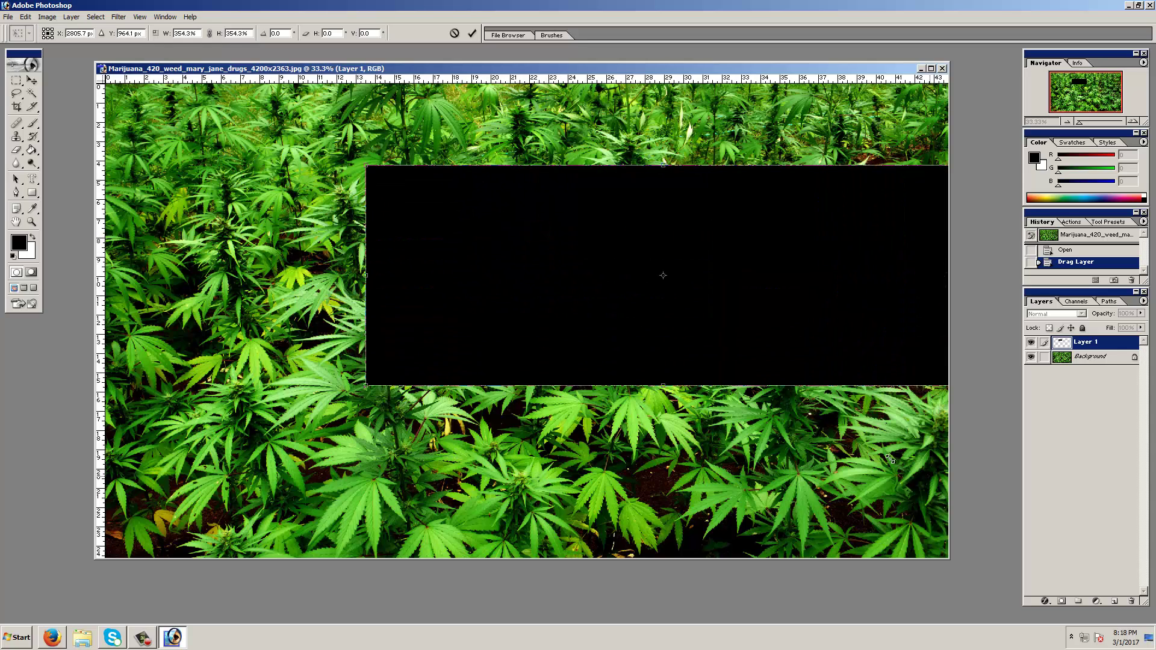
pyautogui.moveTo(835, 358); pyautogui.dragTo(577, 308)
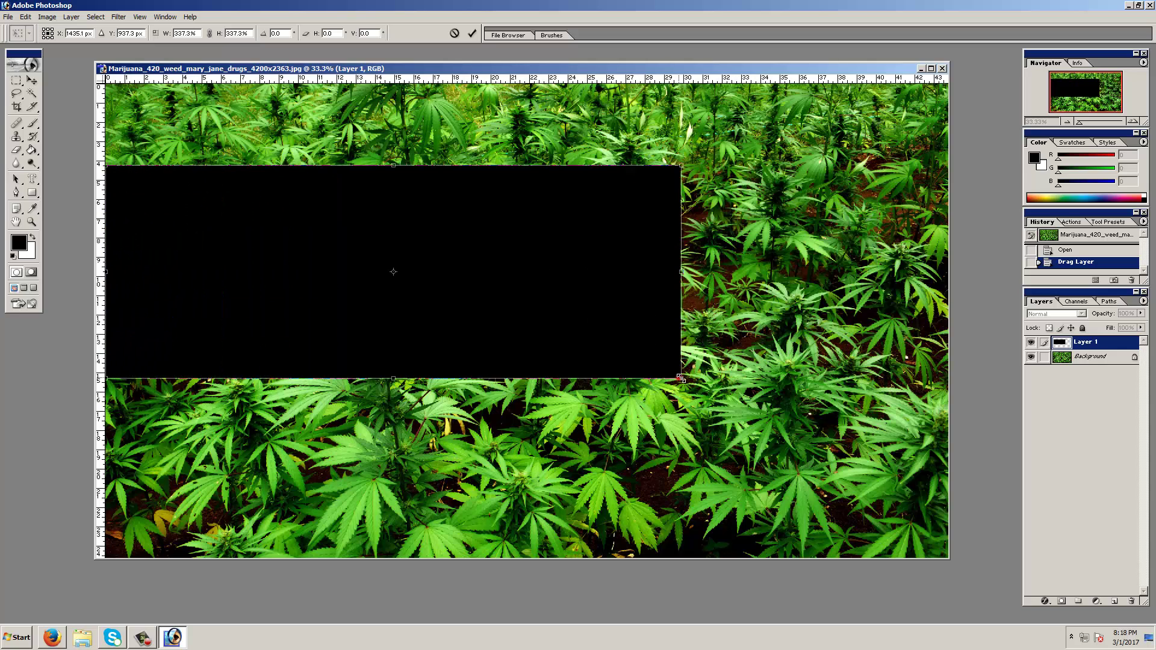
pyautogui.moveTo(681, 378); pyautogui.dragTo(941, 496)
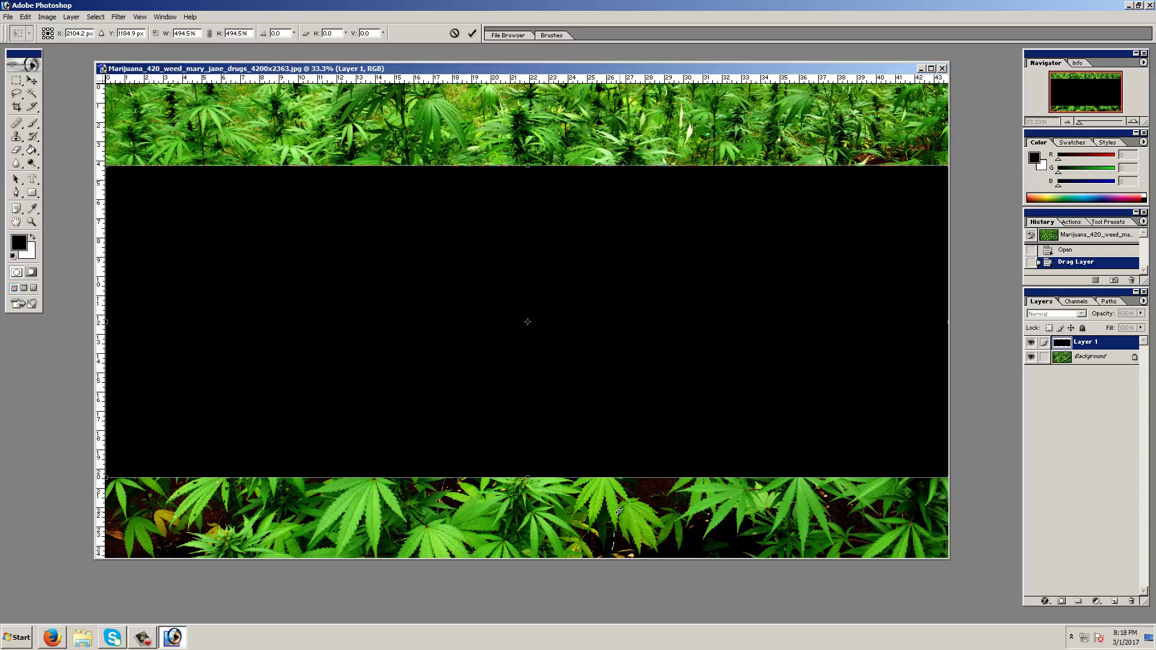
pyautogui.press('Return')
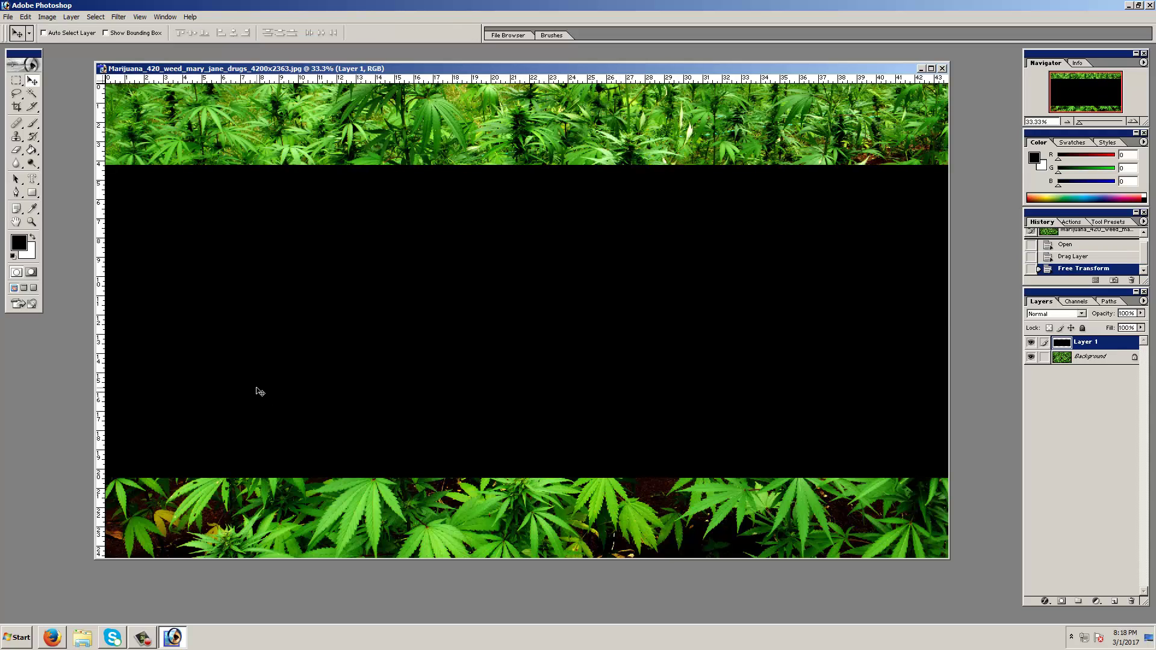
pyautogui.press('t')
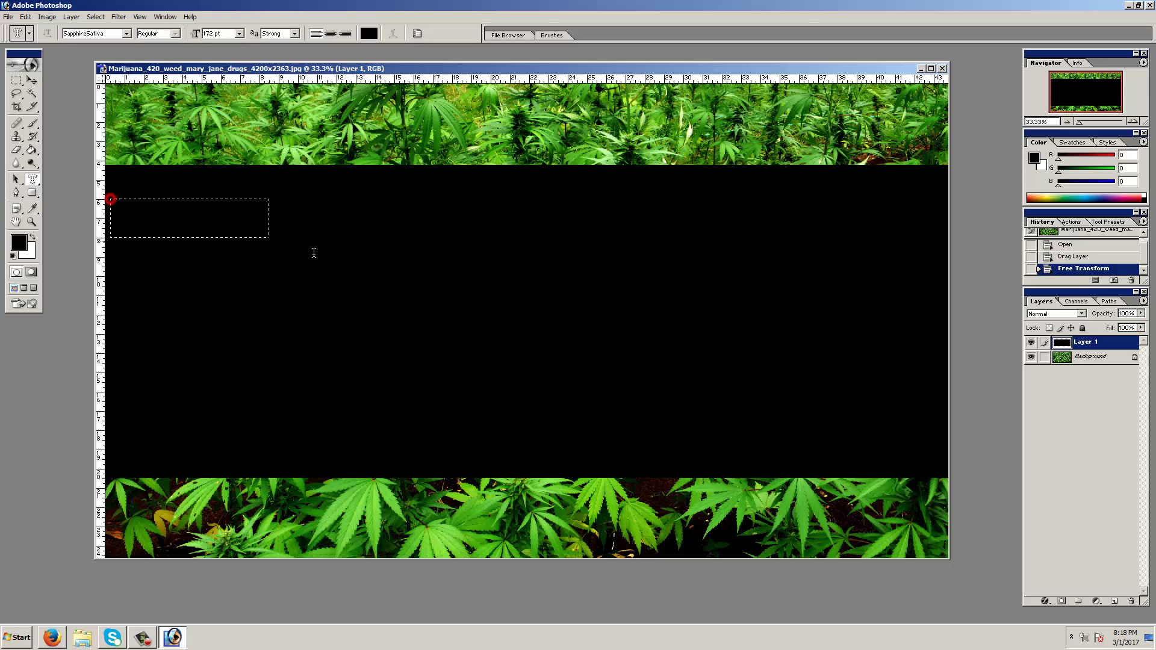
# - Draw a type-mask box across the band and type HOOD IS WHERE THE WEED IS
pyautogui.moveTo(314, 253)
pyautogui.mouseDown()
pyautogui.moveTo(648, 390)
pyautogui.moveTo(807, 421)
pyautogui.moveTo(943, 428)
pyautogui.mouseUp()
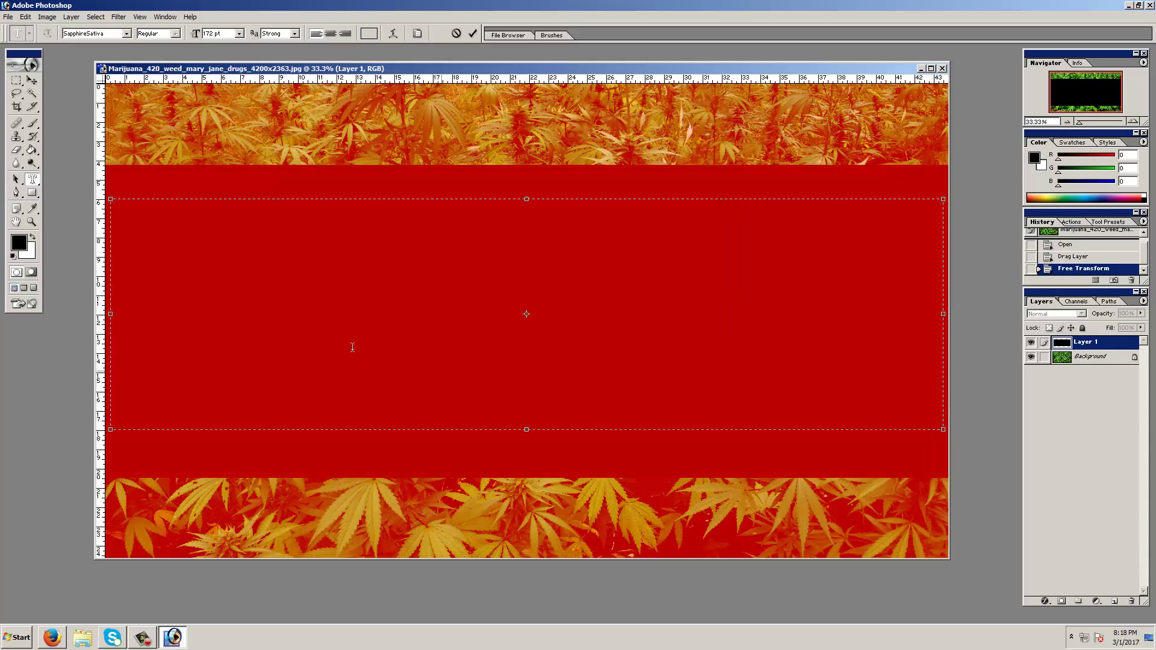
pyautogui.write('HOO')
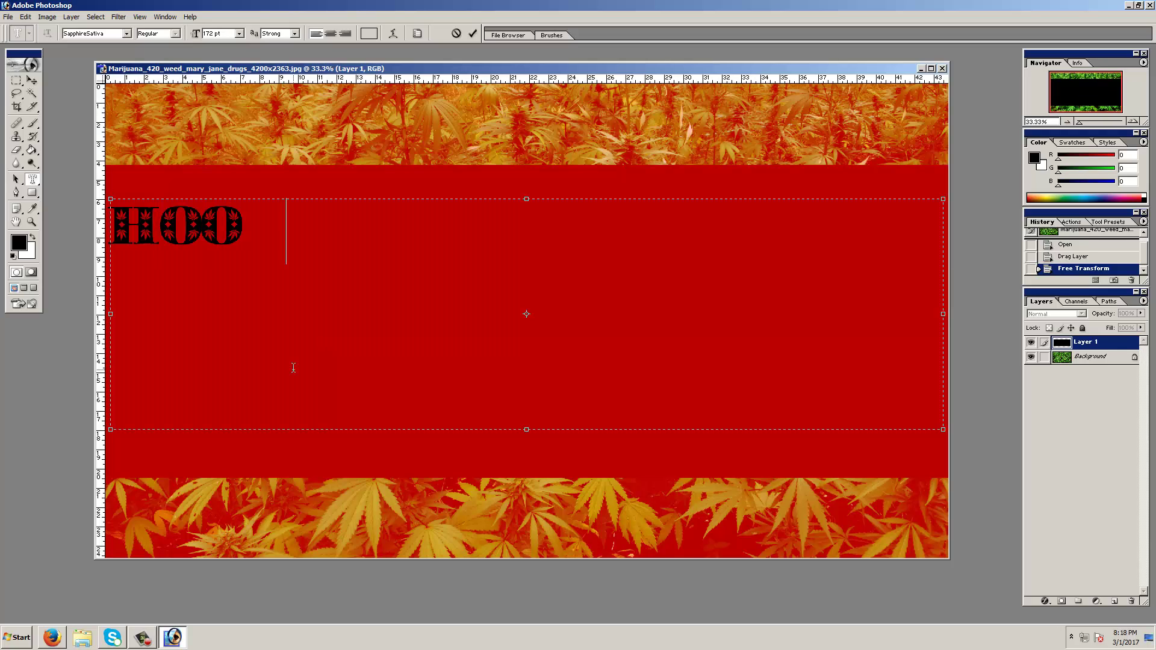
pyautogui.write('D IS WHERE THE')
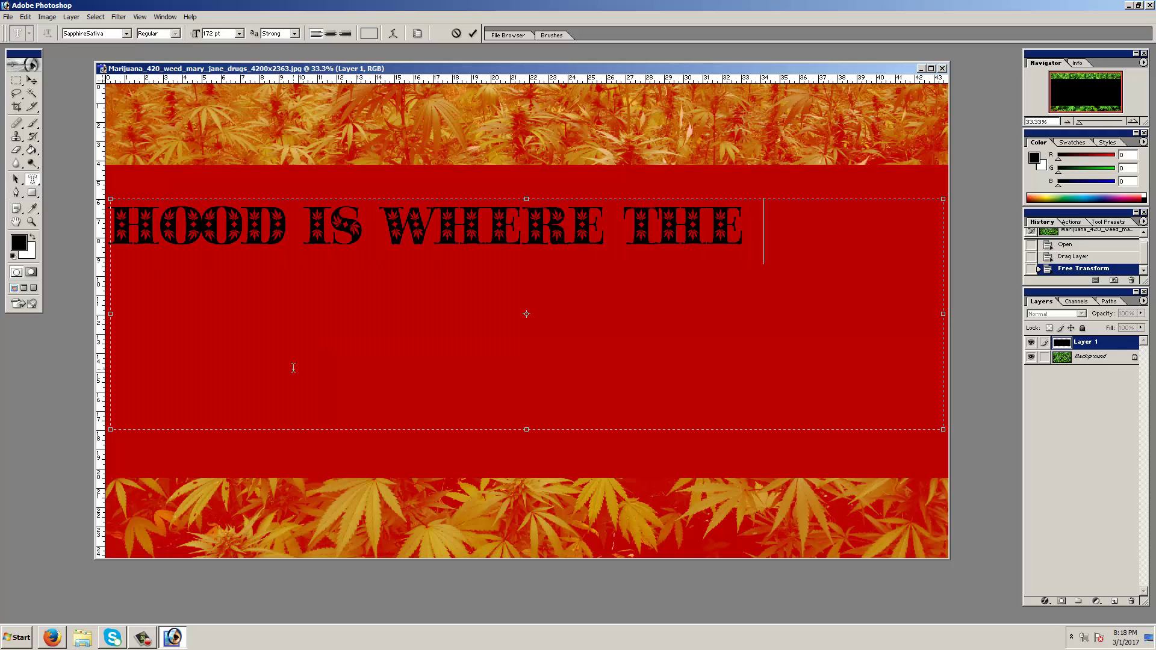
pyautogui.write(' WEED IS')
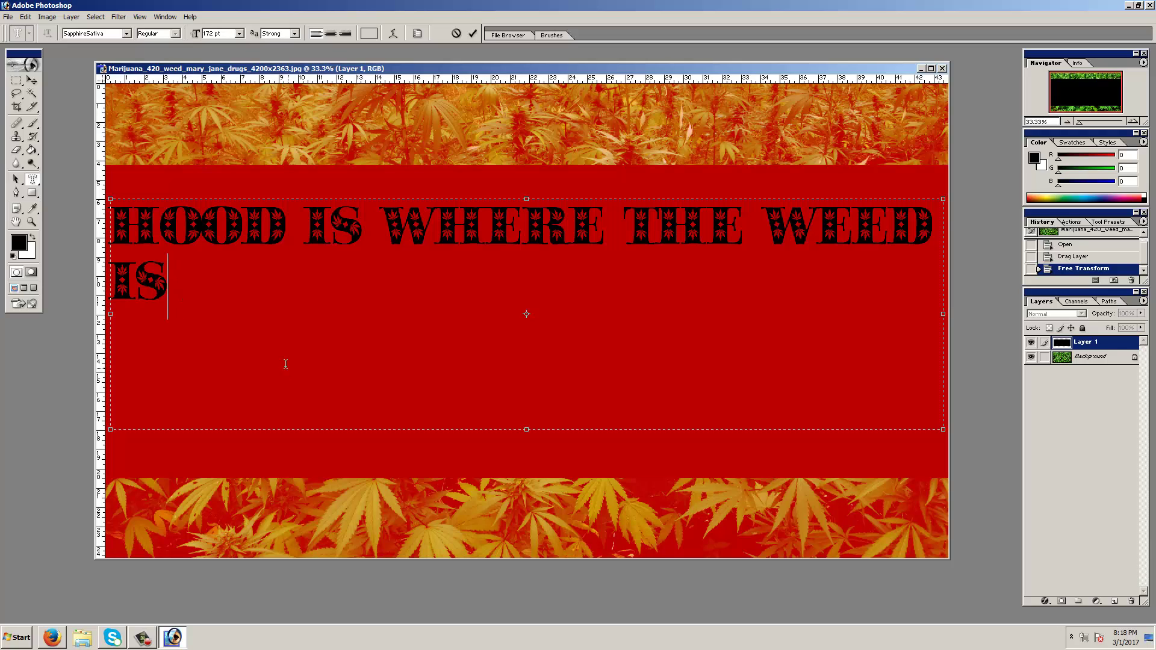
pyautogui.hotkey('ctrl', 'a')
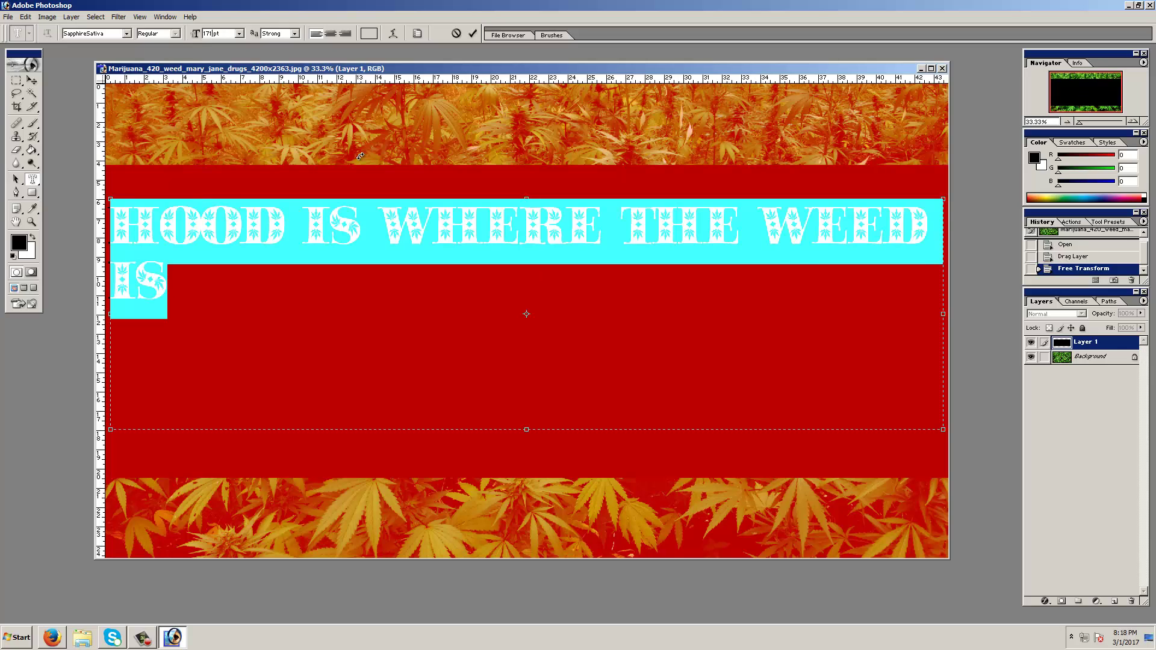
# - Set the mask text size to 159 pt and commit it as a selection
pyautogui.write('165')
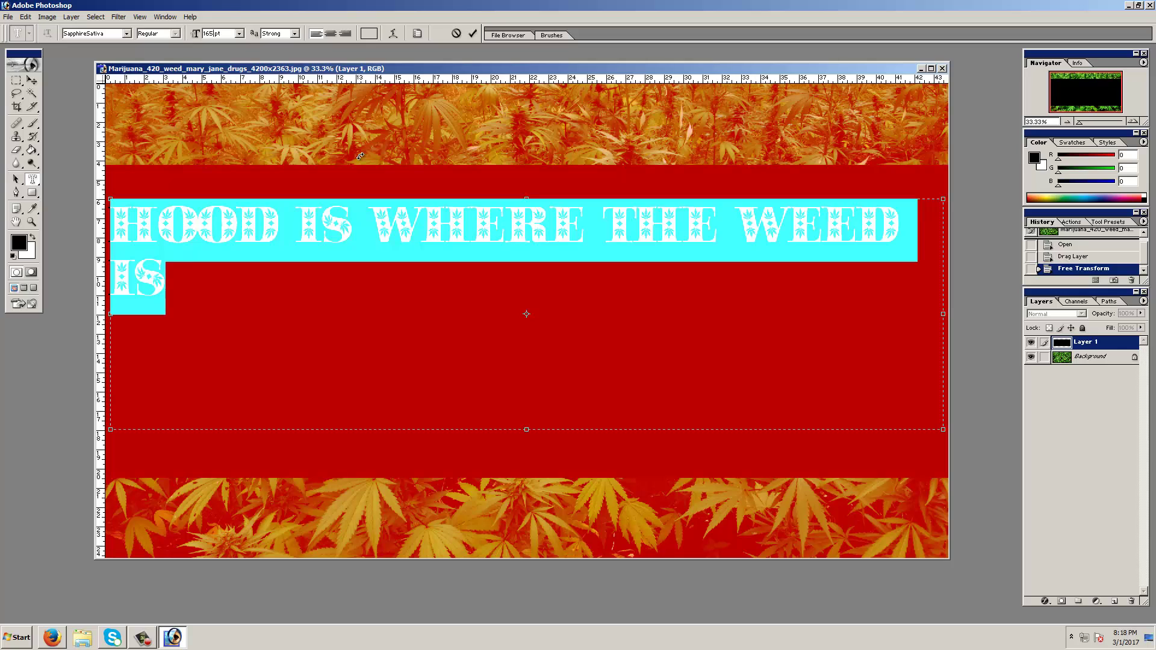
pyautogui.press('BackSpace')
pyautogui.write('2')
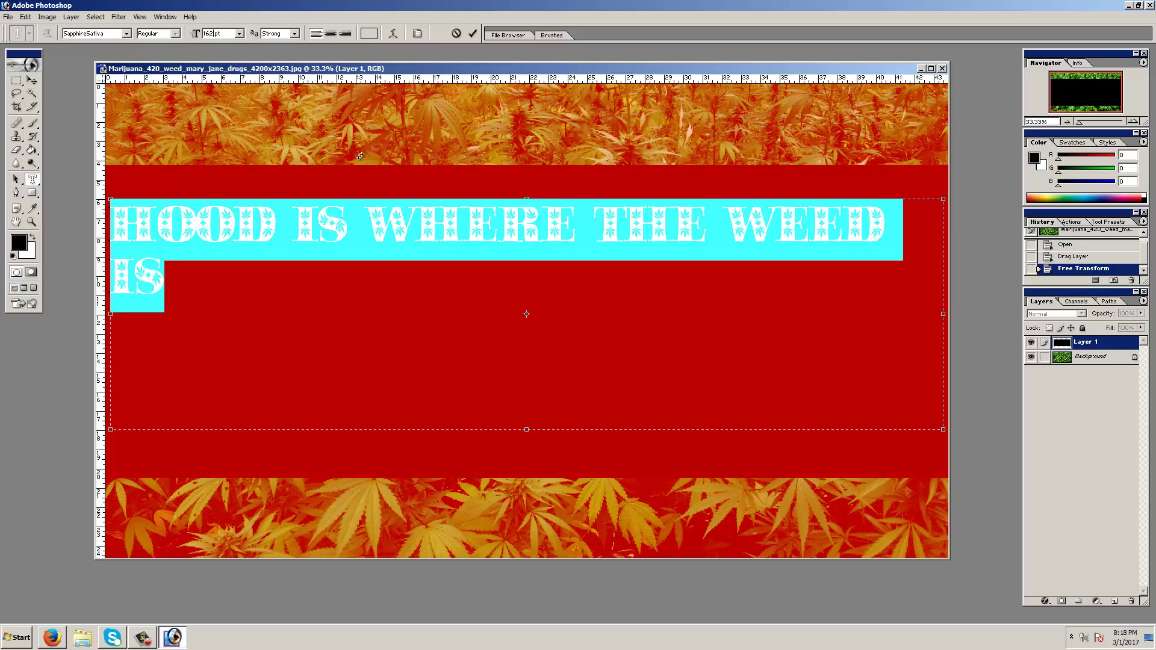
pyautogui.press('BackSpace')
pyautogui.write('6')
pyautogui.press('BackSpace')
pyautogui.write('5')
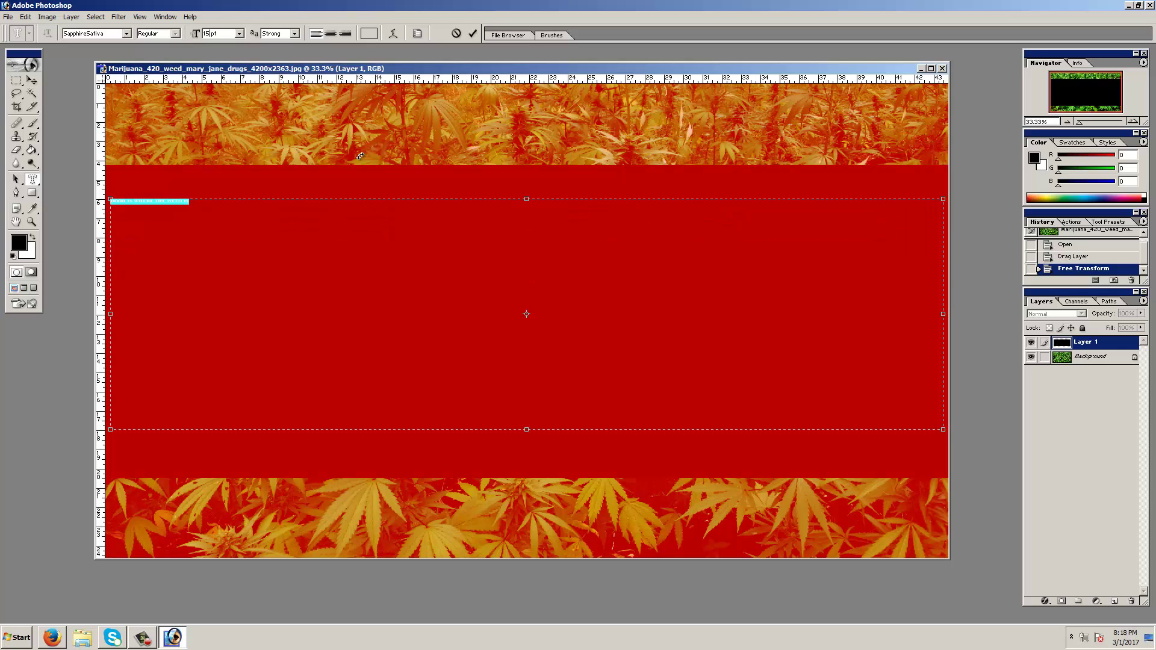
pyautogui.write('9')
pyautogui.press('BackSpace')
pyautogui.write('9')
pyautogui.press('BackSpace')
pyautogui.write('9')
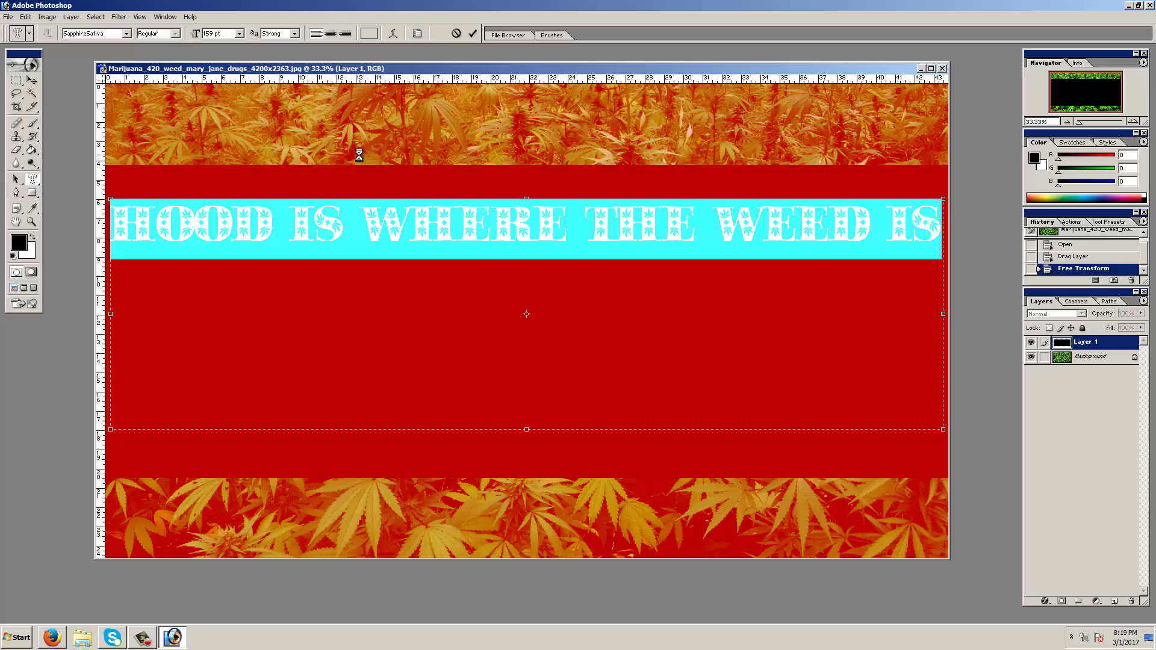
pyautogui.click(360, 155)
# - Nudge the text selection four steps lower in the black band
pyautogui.press('Down')
pyautogui.press('Down')
pyautogui.press('Down')
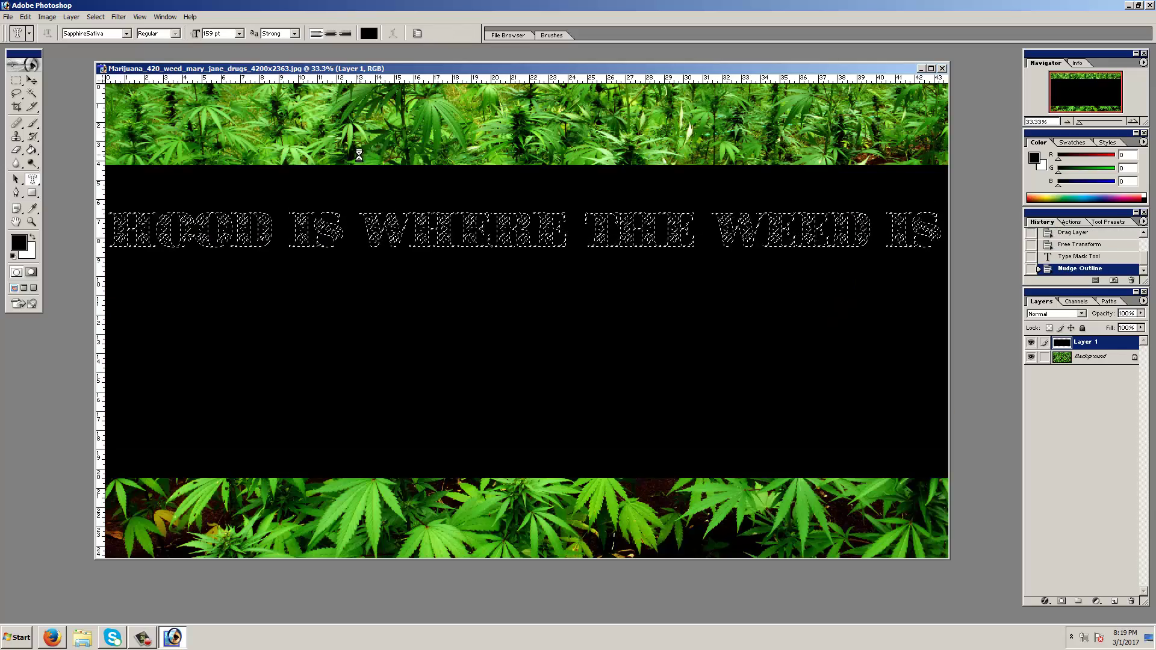
pyautogui.press('Down')
pyautogui.press('Down')
pyautogui.press('Down')
pyautogui.press('Down')
pyautogui.press('Down')
pyautogui.press('Down')
pyautogui.press('Down')
pyautogui.press('Down')
pyautogui.press('Down')
pyautogui.press('Down')
pyautogui.press('Down')
pyautogui.press('Down')
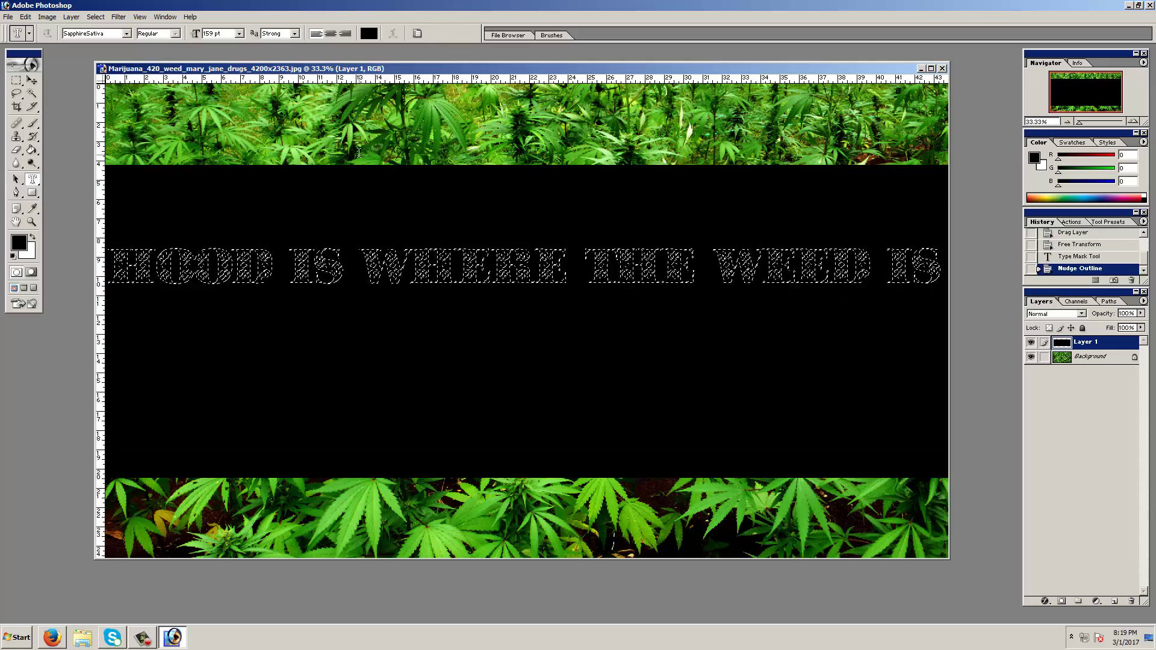
pyautogui.press('Down')
pyautogui.press('Down')
pyautogui.press('Down')
pyautogui.press('Down')
pyautogui.press('Down')
pyautogui.press('Down')
pyautogui.press('Down')
pyautogui.press('Down')
pyautogui.press('Down')
pyautogui.press('Down')
pyautogui.press('Down')
pyautogui.press('Down')
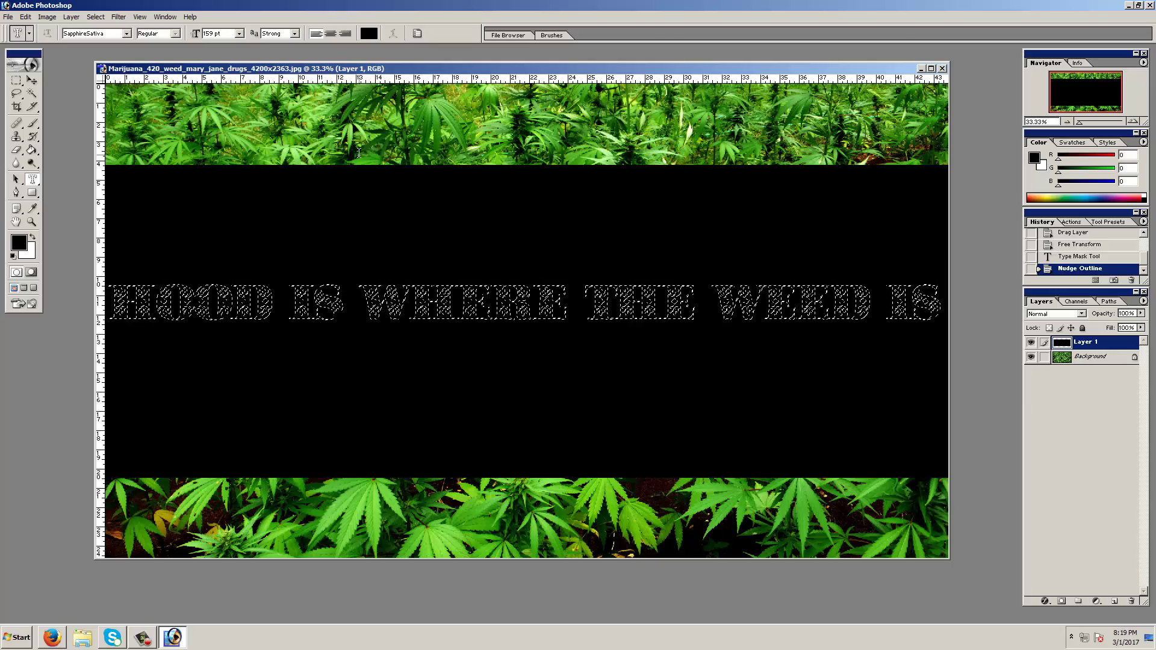
pyautogui.press('Down')
pyautogui.press('Down')
pyautogui.press('Down')
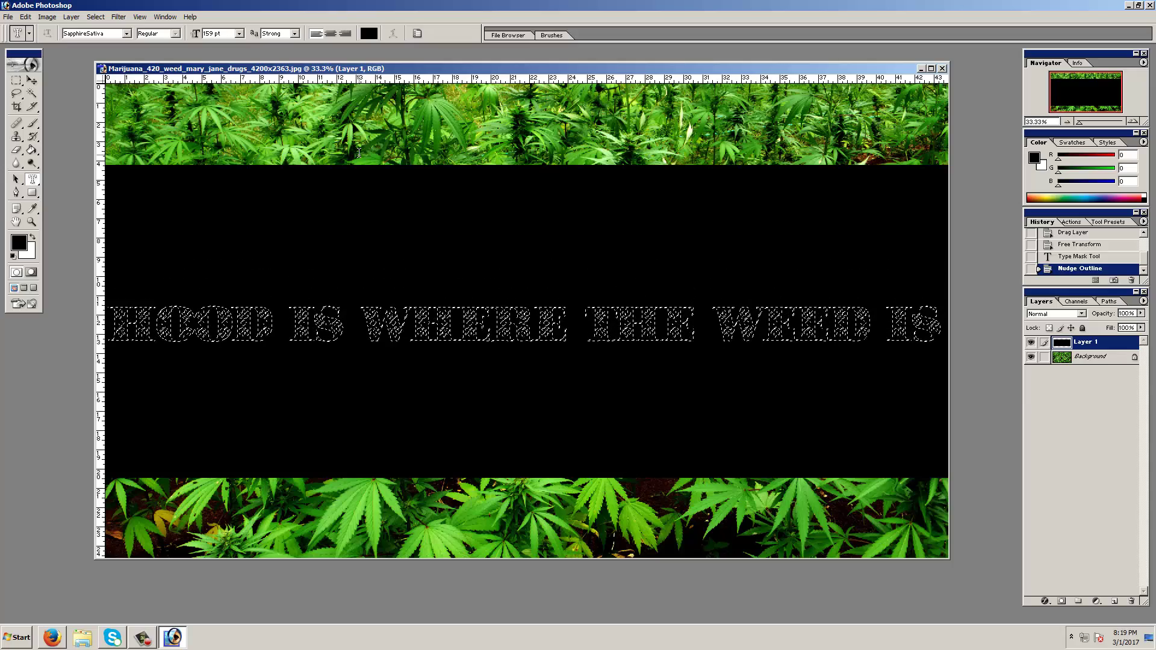
# - Preview other fonts and keep SapphireSativa for the slogan
pyautogui.press('Return')
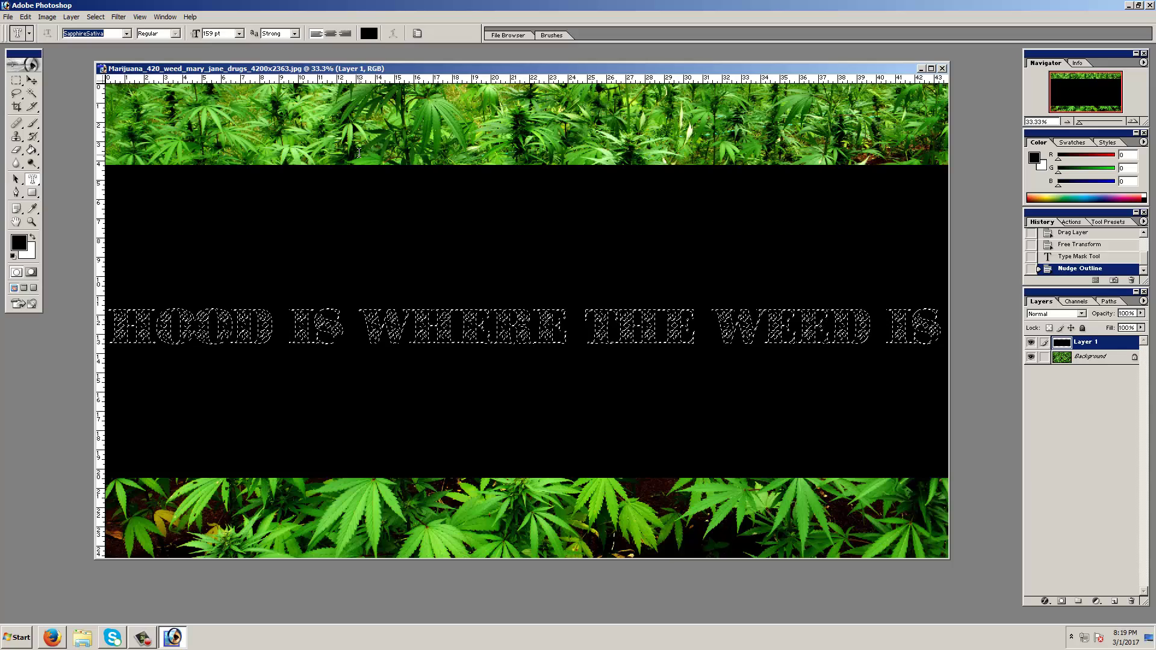
pyautogui.press('Escape')
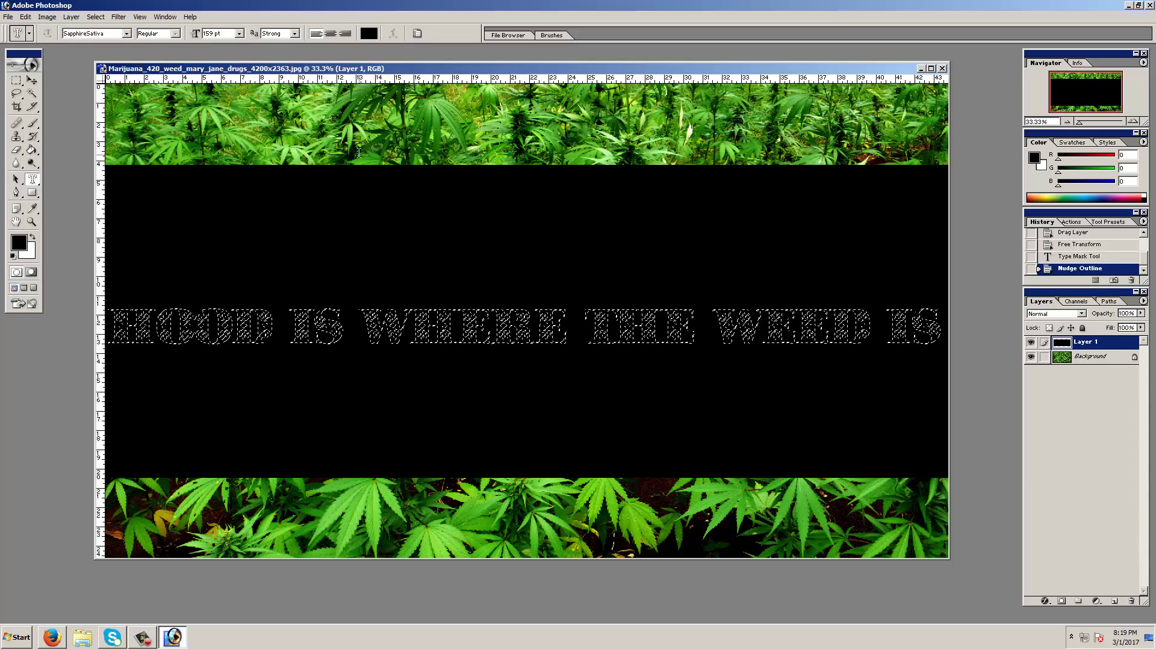
pyautogui.press('Down')
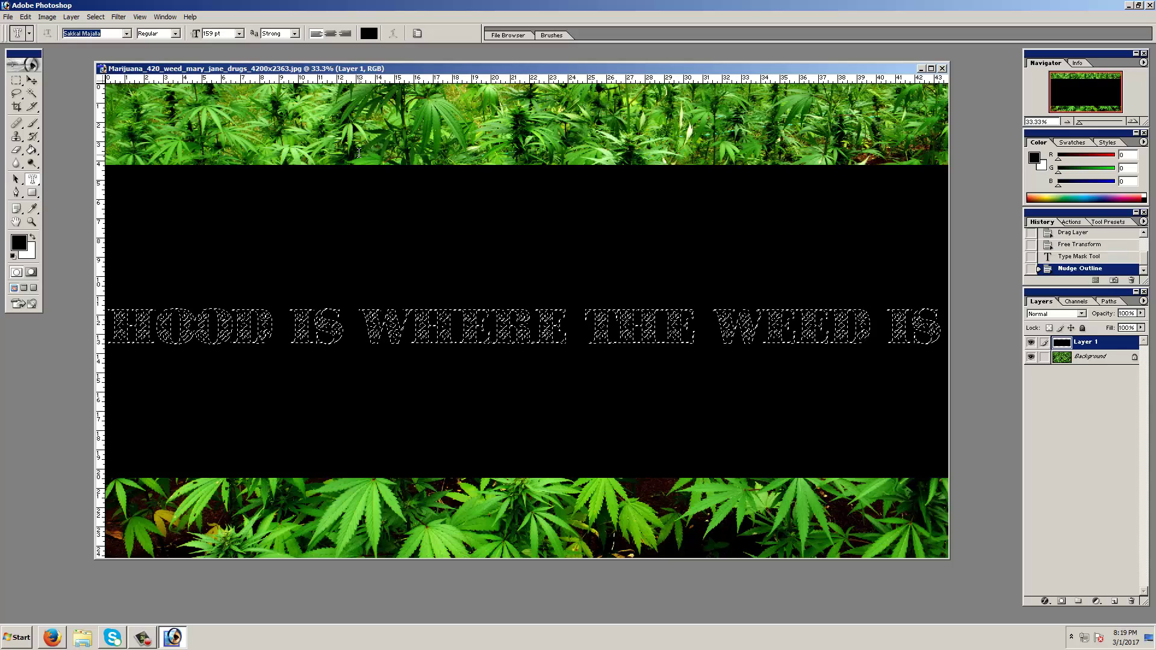
pyautogui.press('Up')
pyautogui.press('Up')
pyautogui.press('Up')
pyautogui.press('Up')
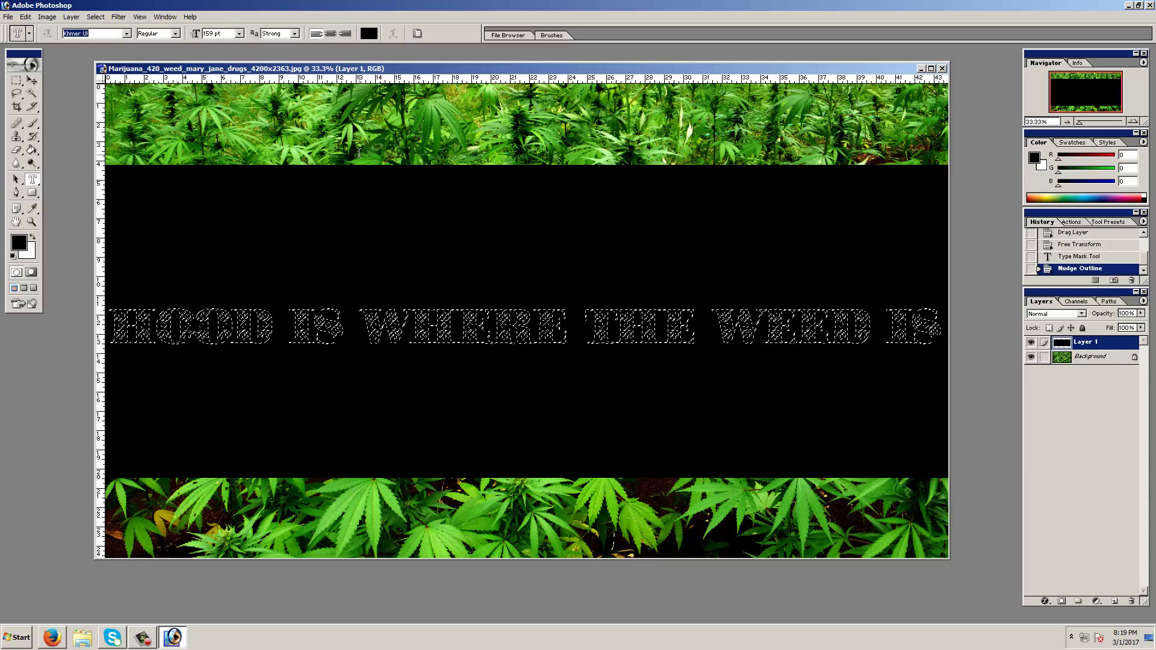
pyautogui.press('Down')
pyautogui.press('Down')
pyautogui.press('Down')
pyautogui.press('Down')
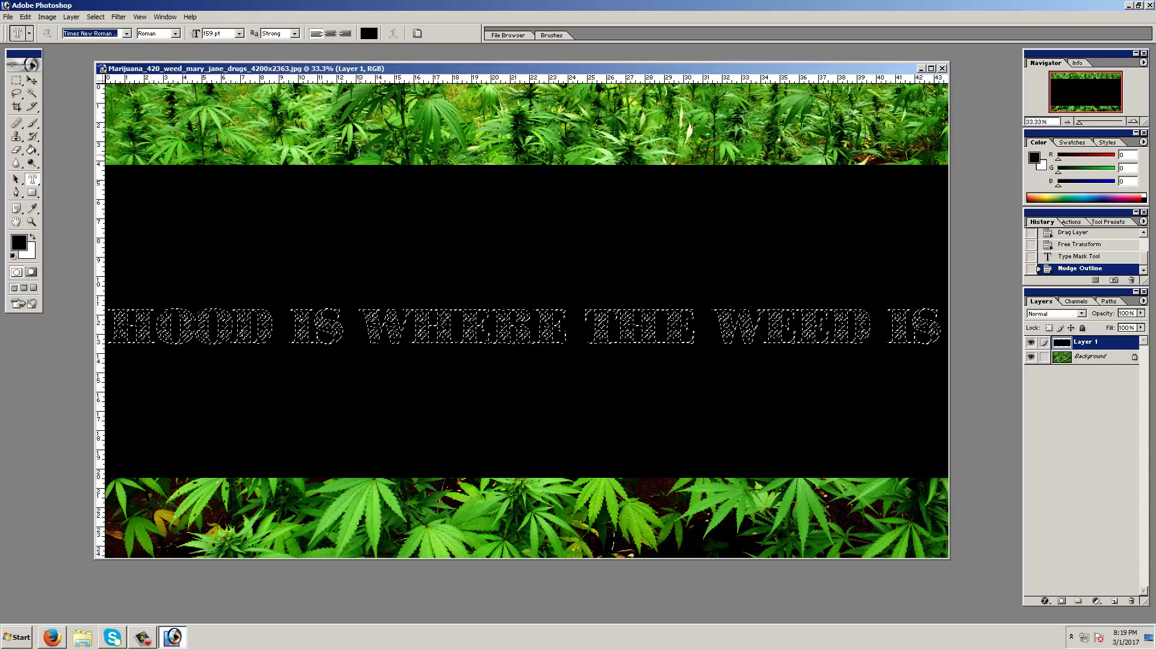
pyautogui.press('Up')
pyautogui.press('Up')
pyautogui.press('Up')
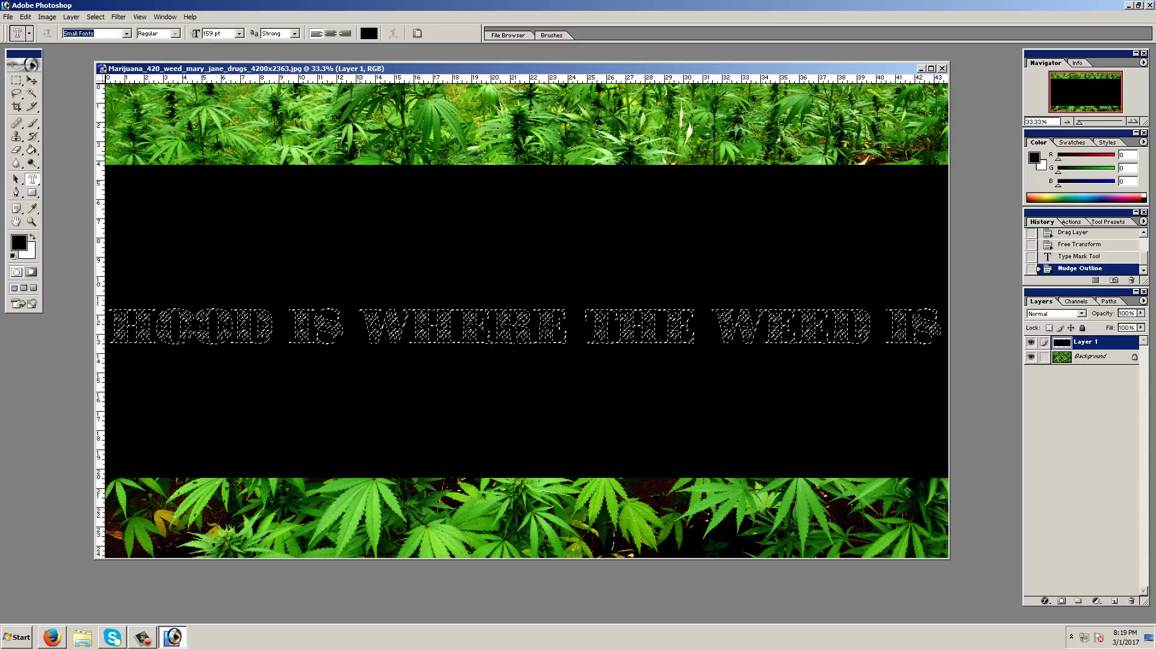
pyautogui.press('Up')
pyautogui.press('Up')
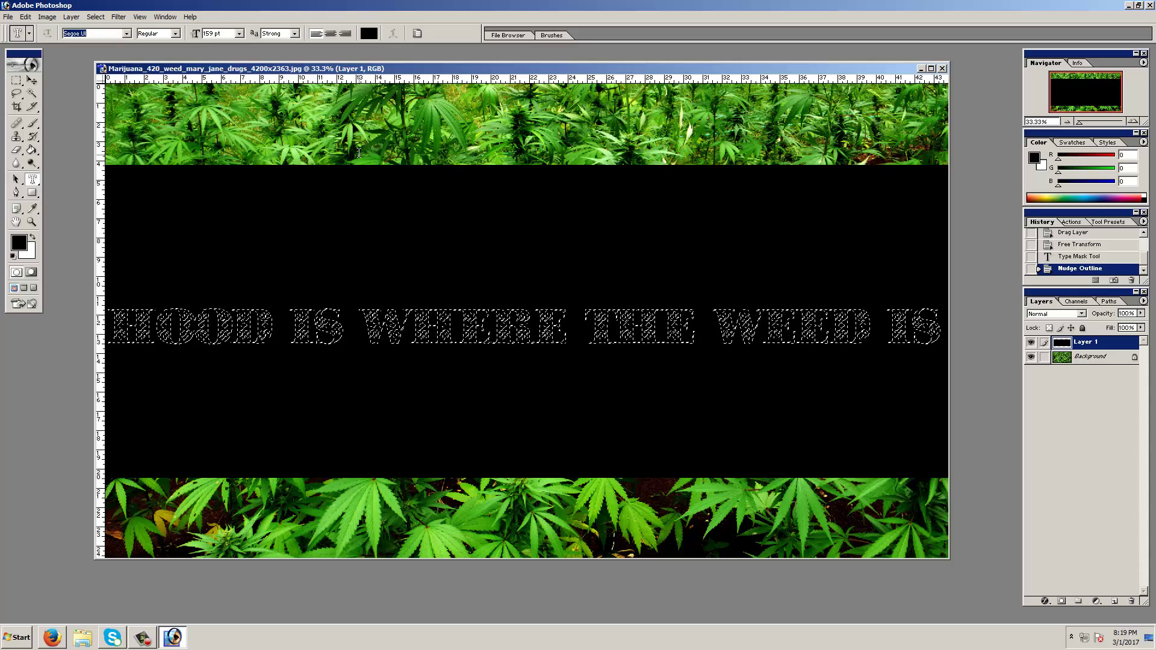
pyautogui.press('Up')
pyautogui.press('Up')
pyautogui.press('Up')
pyautogui.press('Up')
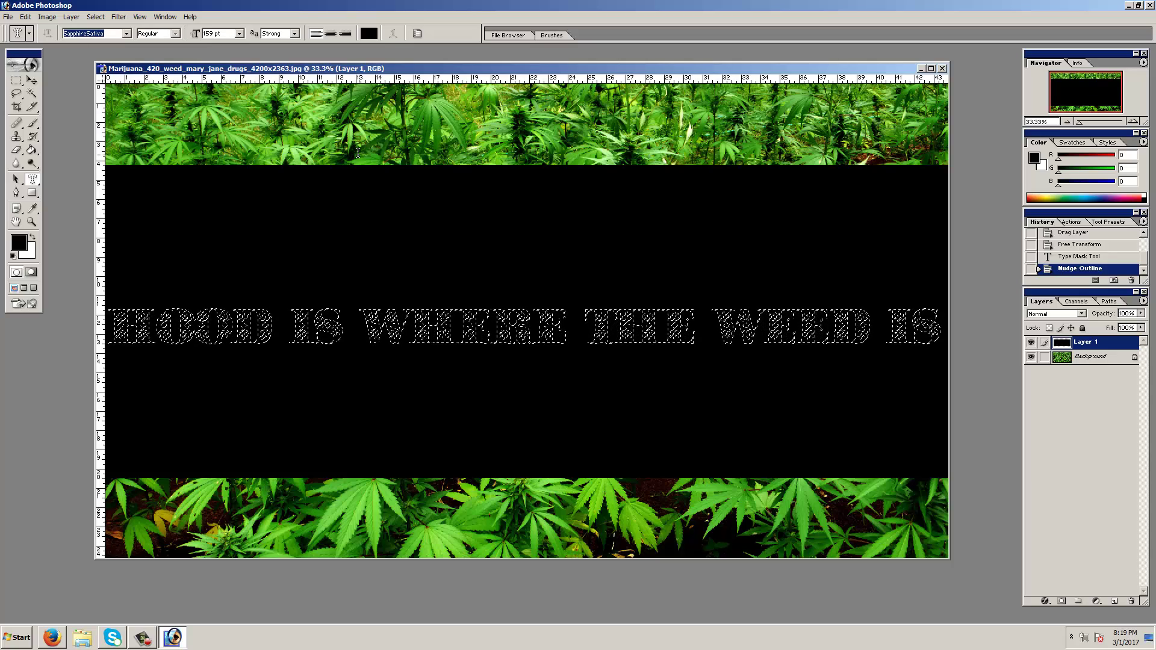
pyautogui.press('Return')
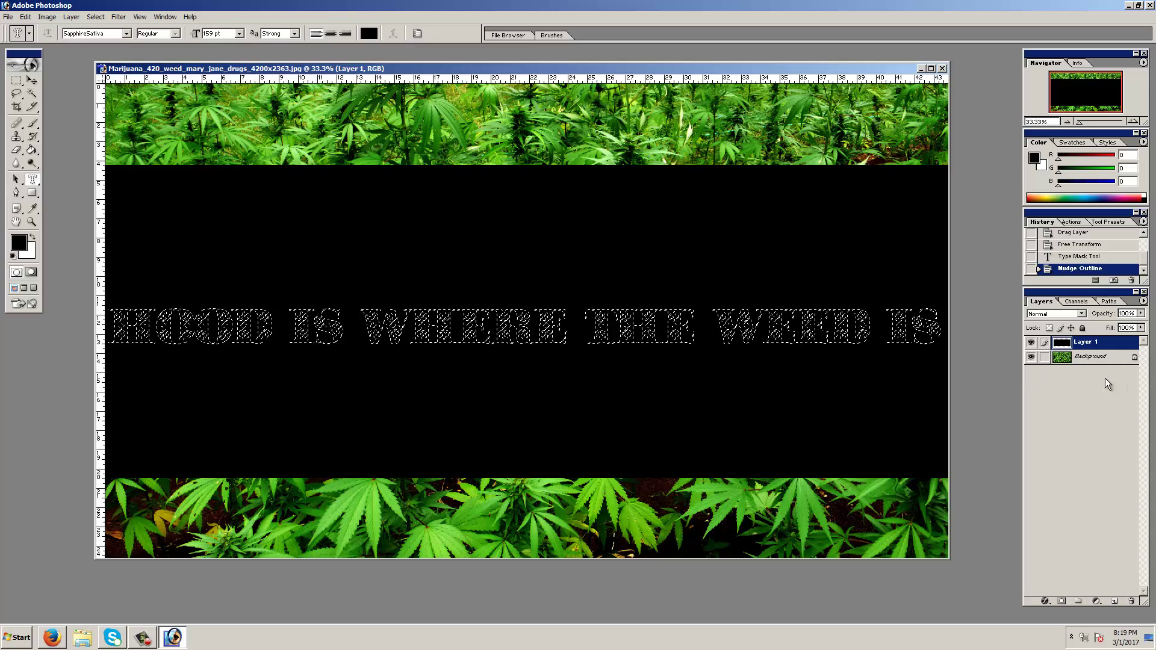
# - With Layer 1 still selected, make white the foreground colour
pyautogui.click(1087, 356)
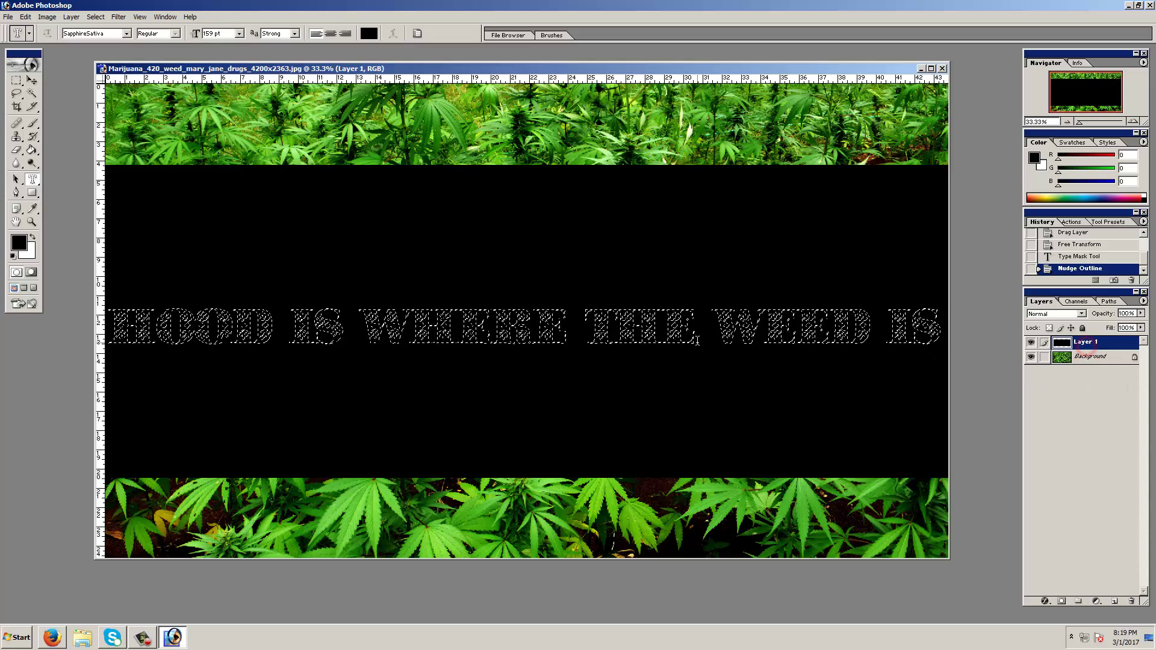
pyautogui.click(32, 237)
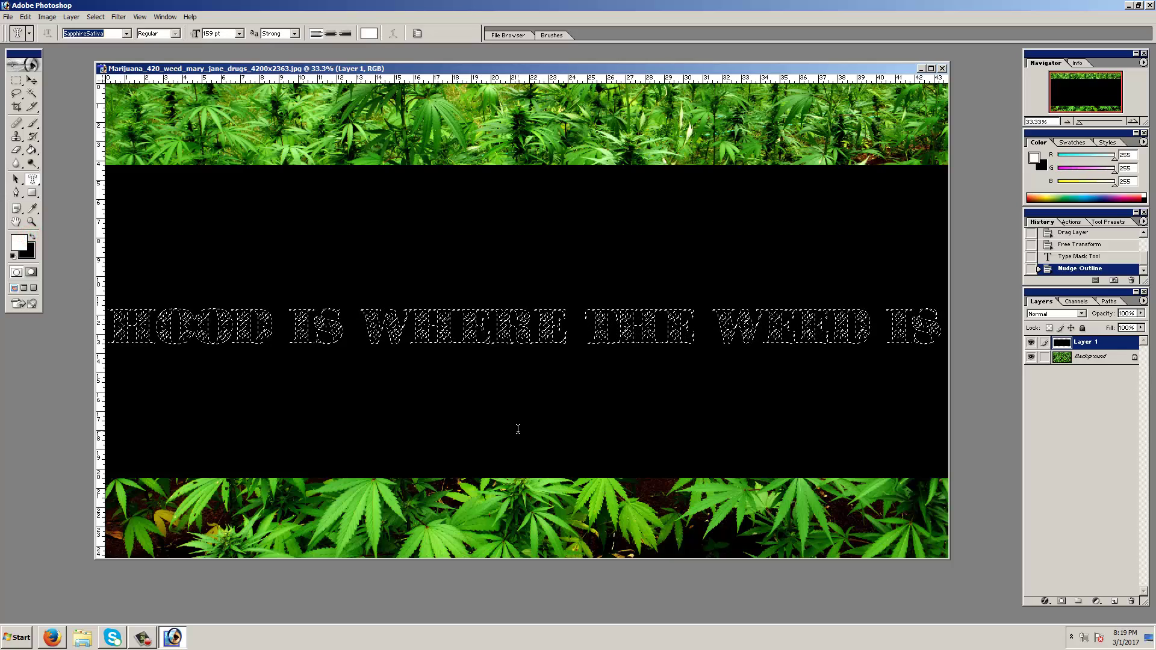
pyautogui.press('v')
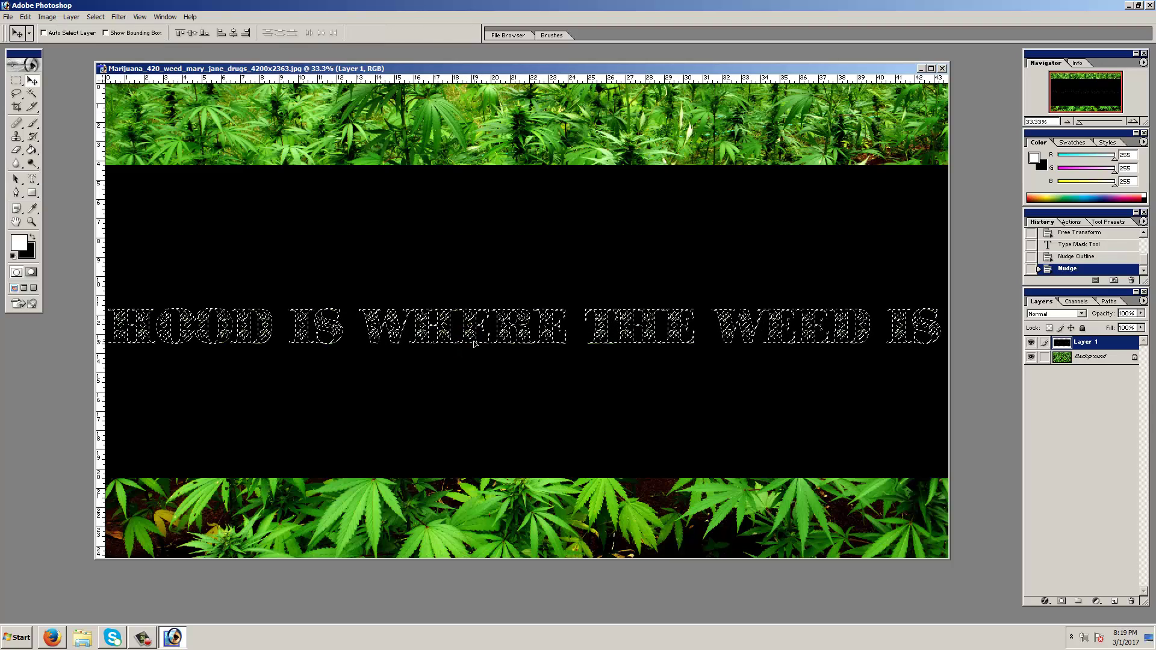
# - Shift the text-shaped black pixels up three times so weed shows through the letters
pyautogui.hotkey('shift', 'Up')
pyautogui.hotkey('shift', 'Up')
pyautogui.hotkey('shift', 'Up')
pyautogui.hotkey('shift', 'Up')
pyautogui.hotkey('shift', 'Up')
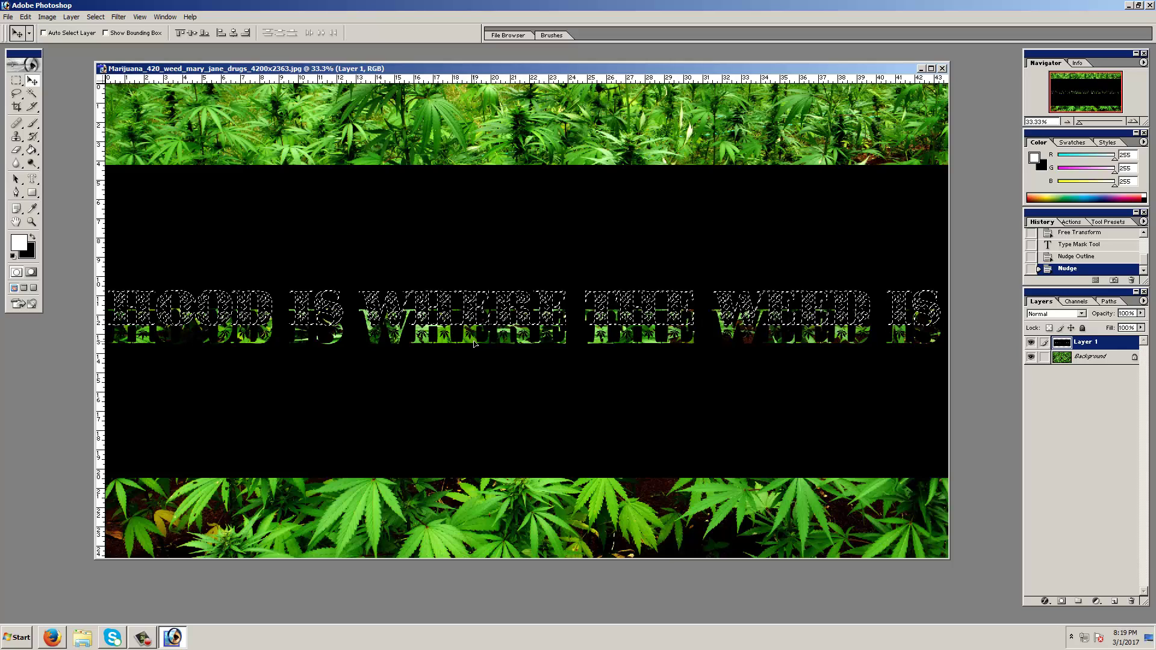
pyautogui.hotkey('shift', 'Up')
pyautogui.hotkey('shift', 'Up')
pyautogui.hotkey('shift', 'Up')
pyautogui.hotkey('shift', 'Up')
pyautogui.hotkey('shift', 'Up')
pyautogui.hotkey('shift', 'Up')
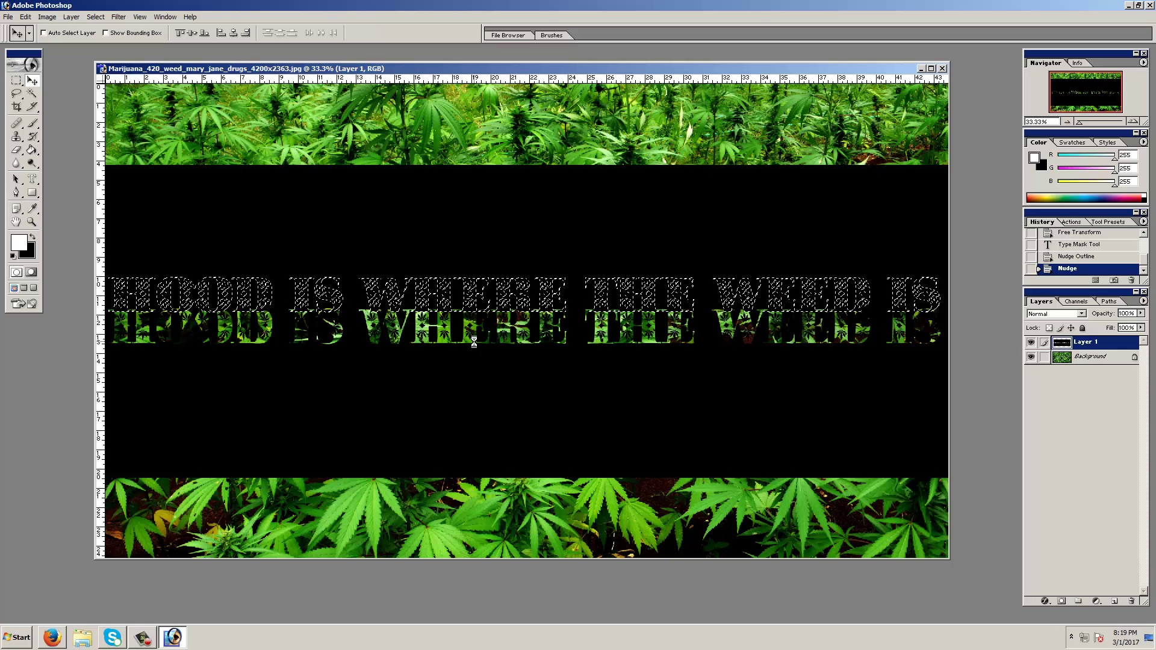
pyautogui.hotkey('shift', 'Up')
pyautogui.hotkey('shift', 'Up')
pyautogui.hotkey('shift', 'Up')
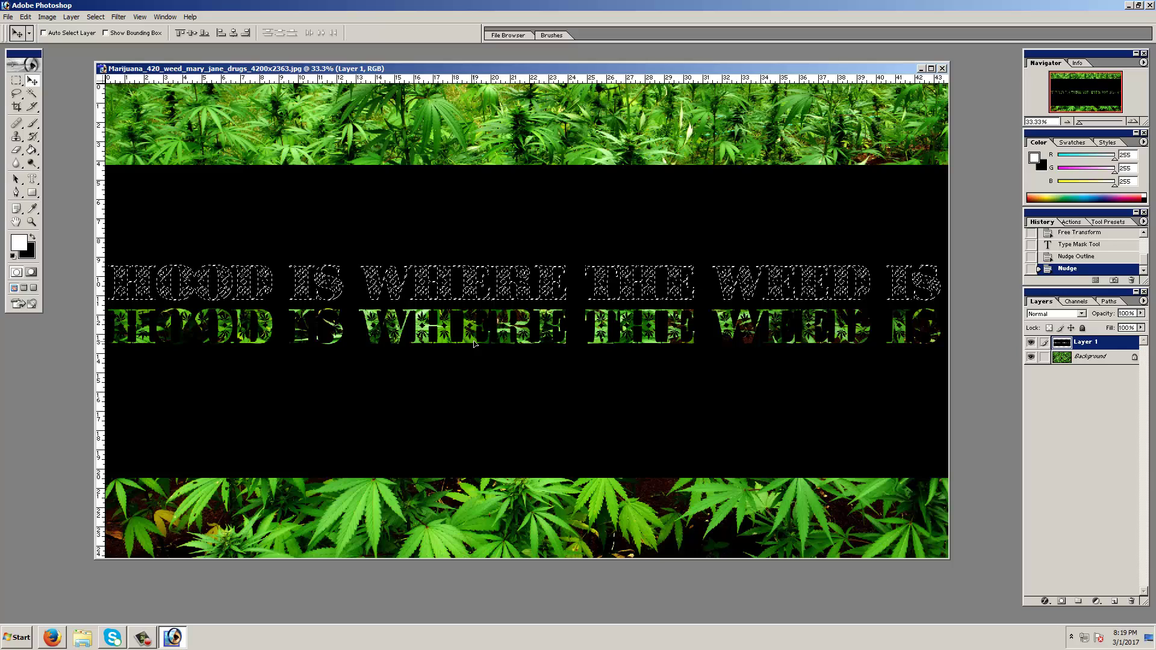
# - Deselect the slogan and save the Marijuana Outlaws logo from the web page
pyautogui.hotkey('ctrl', 'd')
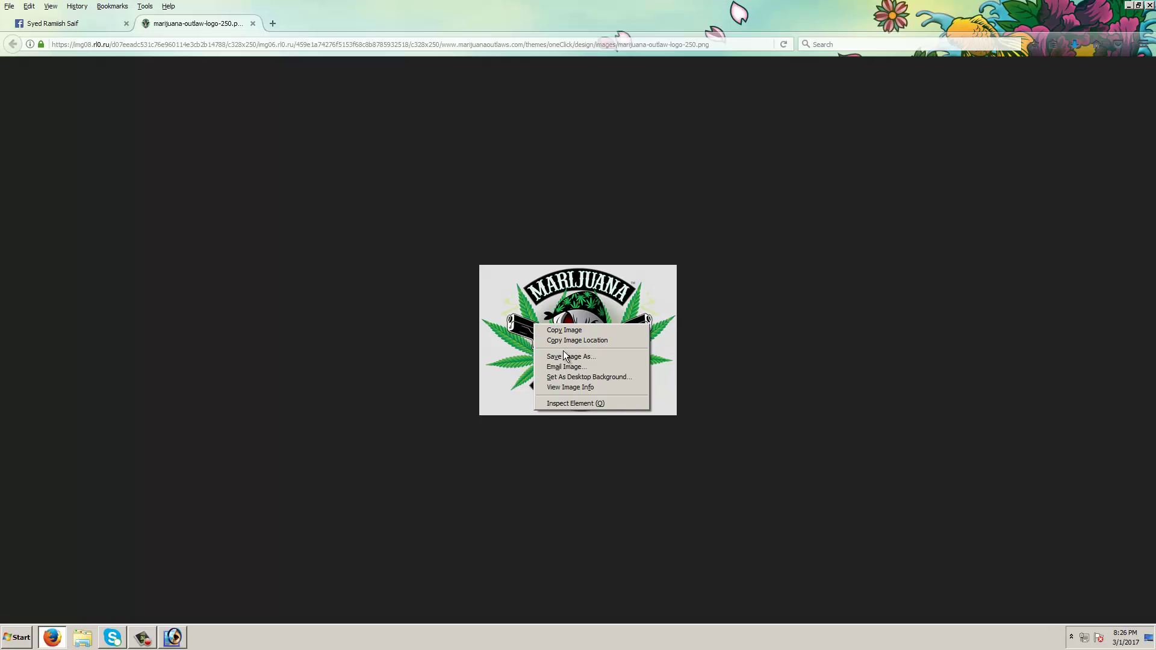
pyautogui.click(543, 345)
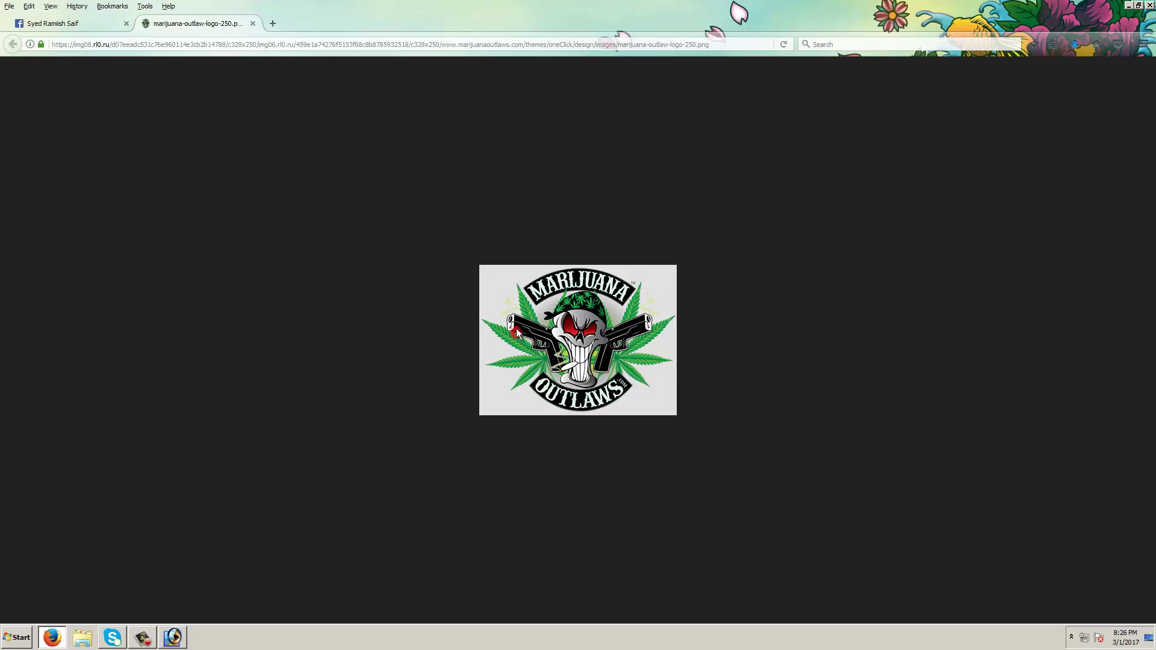
pyautogui.click(173, 637)
# - Place the Marijuana Outlaws logo as its own layer above the slogan, then add a guide
pyautogui.moveTo(361, 206); pyautogui.dragTo(361, 206)
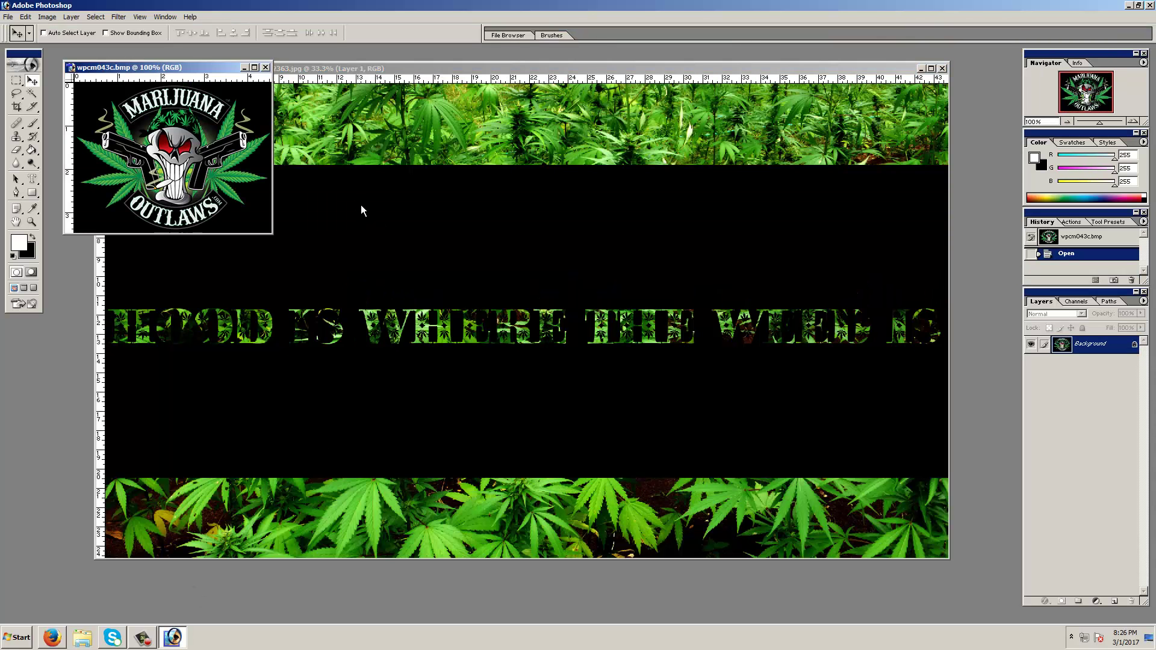
pyautogui.moveTo(215, 178)
pyautogui.mouseDown()
pyautogui.moveTo(452, 240)
pyautogui.moveTo(482, 235)
pyautogui.moveTo(572, 165)
pyautogui.mouseUp()
pyautogui.hotkey('ctrl', 't')
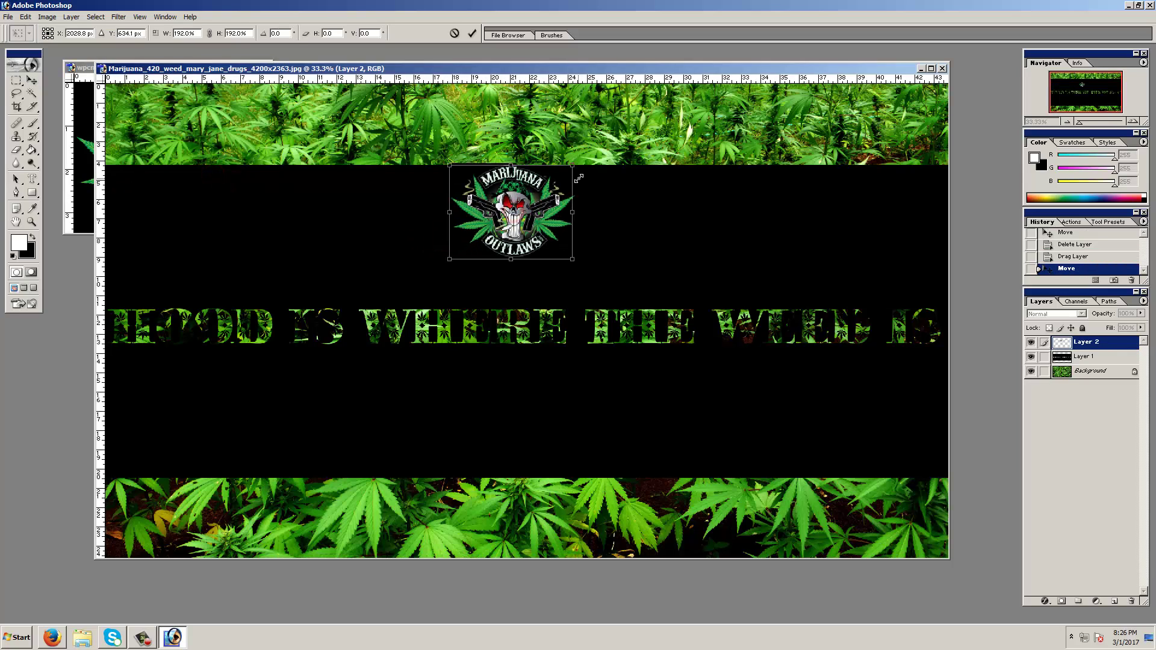
pyautogui.moveTo(448, 262); pyautogui.dragTo(438, 269)
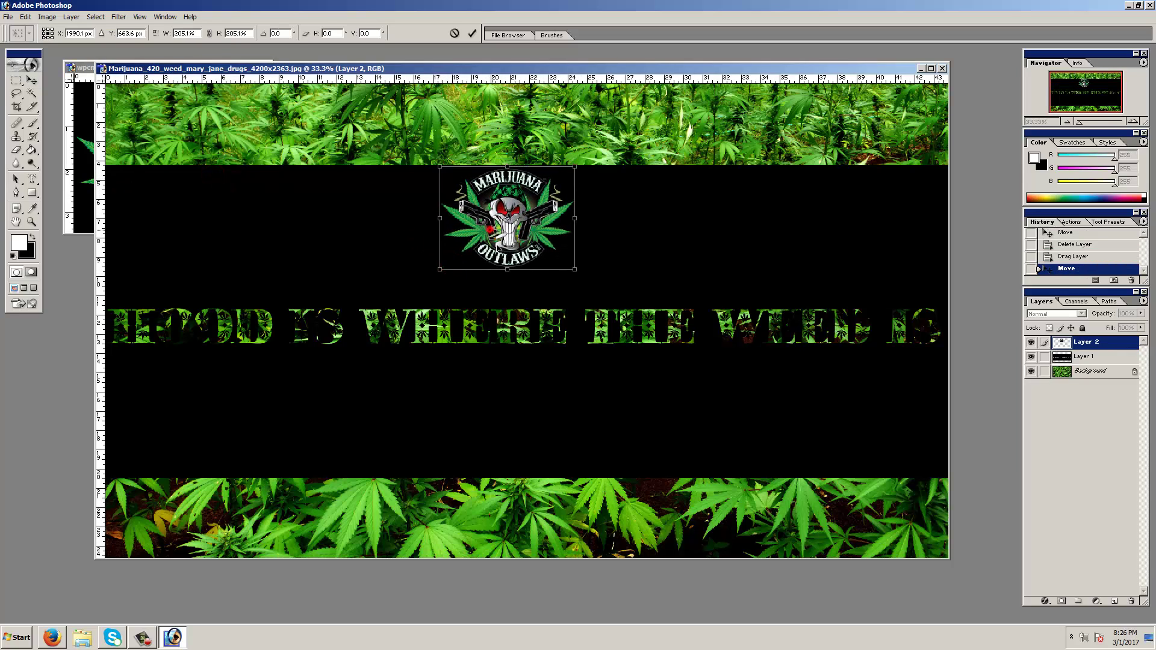
pyautogui.moveTo(487, 230); pyautogui.dragTo(493, 253)
pyautogui.press('Return')
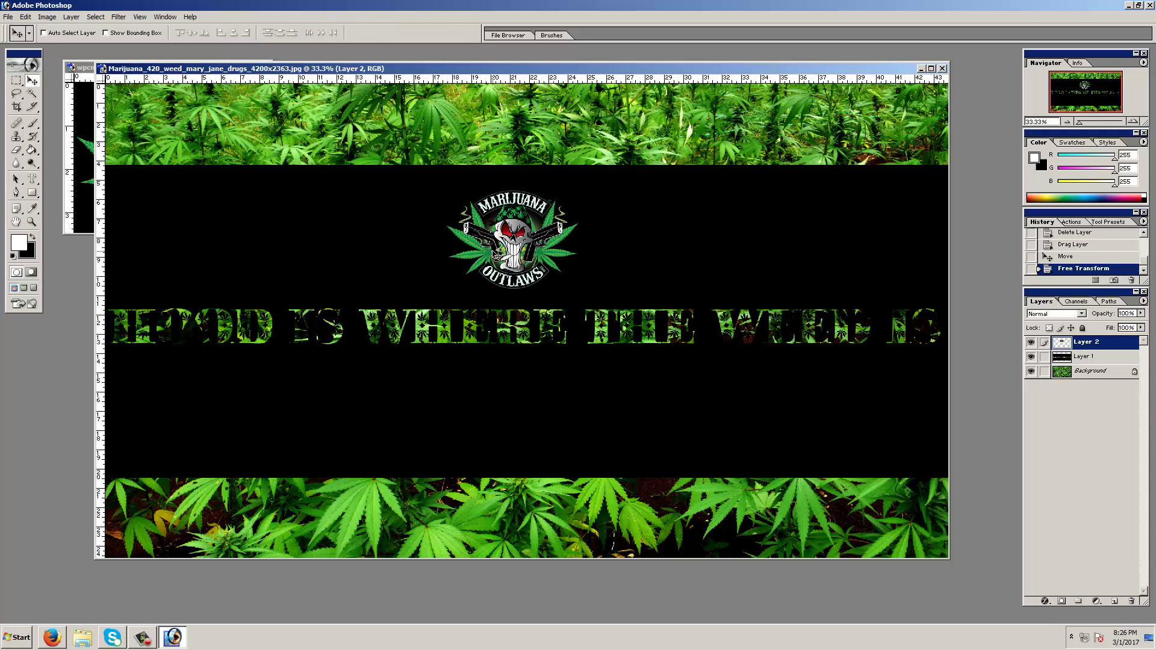
pyautogui.press('t')
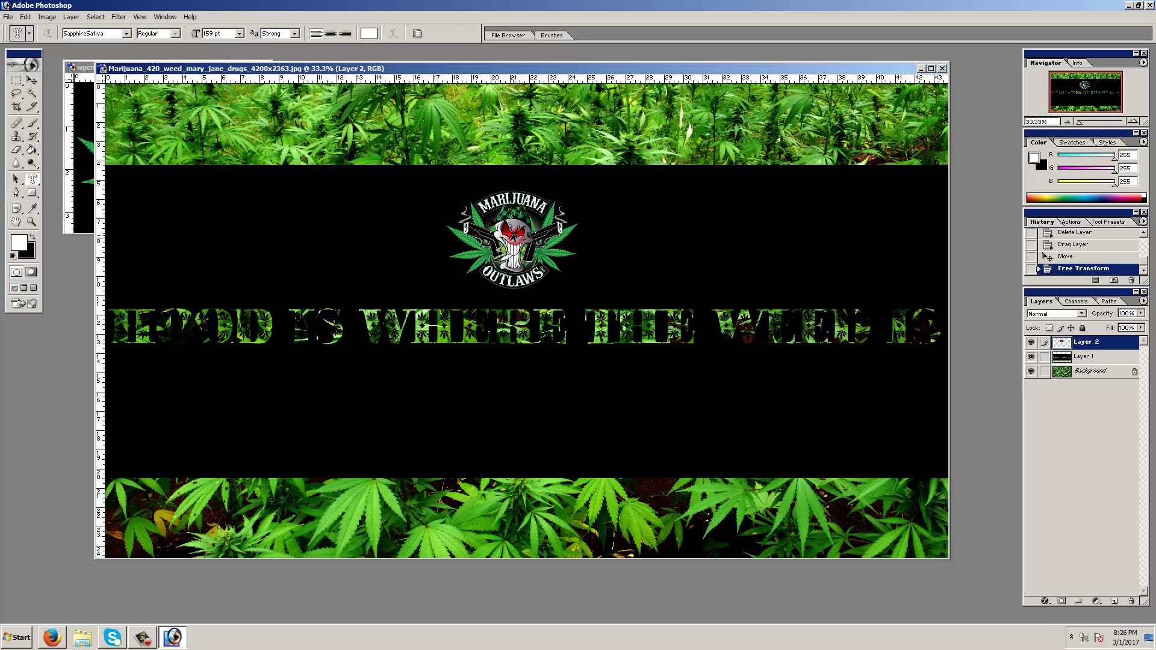
pyautogui.moveTo(511, 77); pyautogui.dragTo(511, 94)
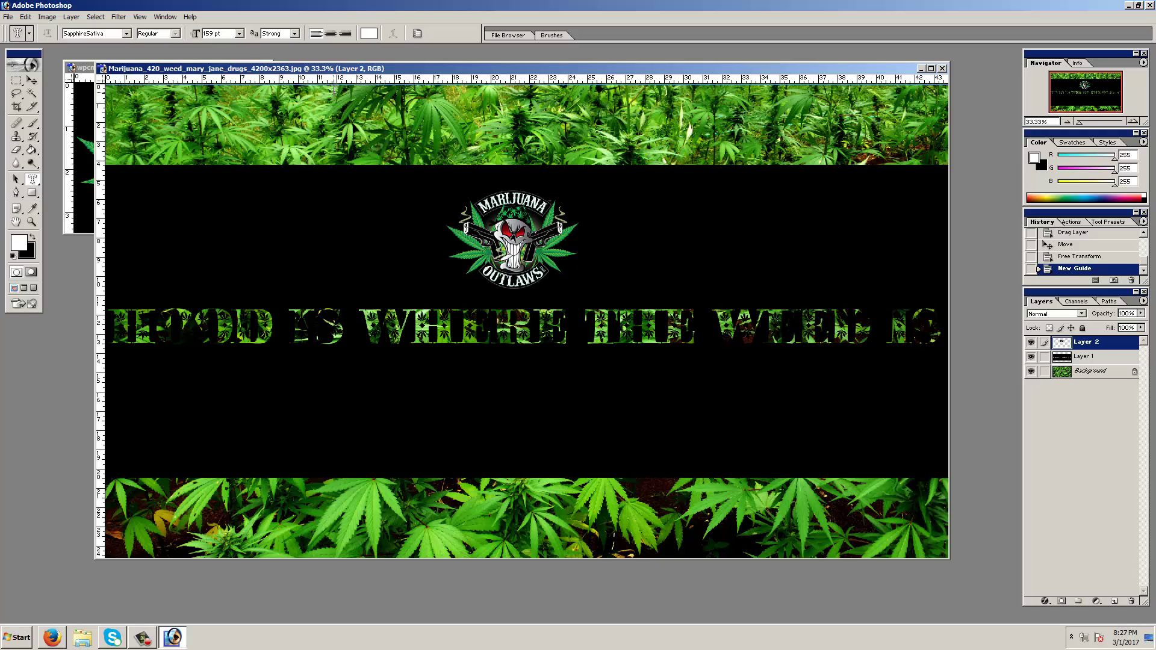
# - Add a horizontal guide and cancel two stray type-mask clicks near the top
pyautogui.moveTo(332, 82); pyautogui.dragTo(330, 88)
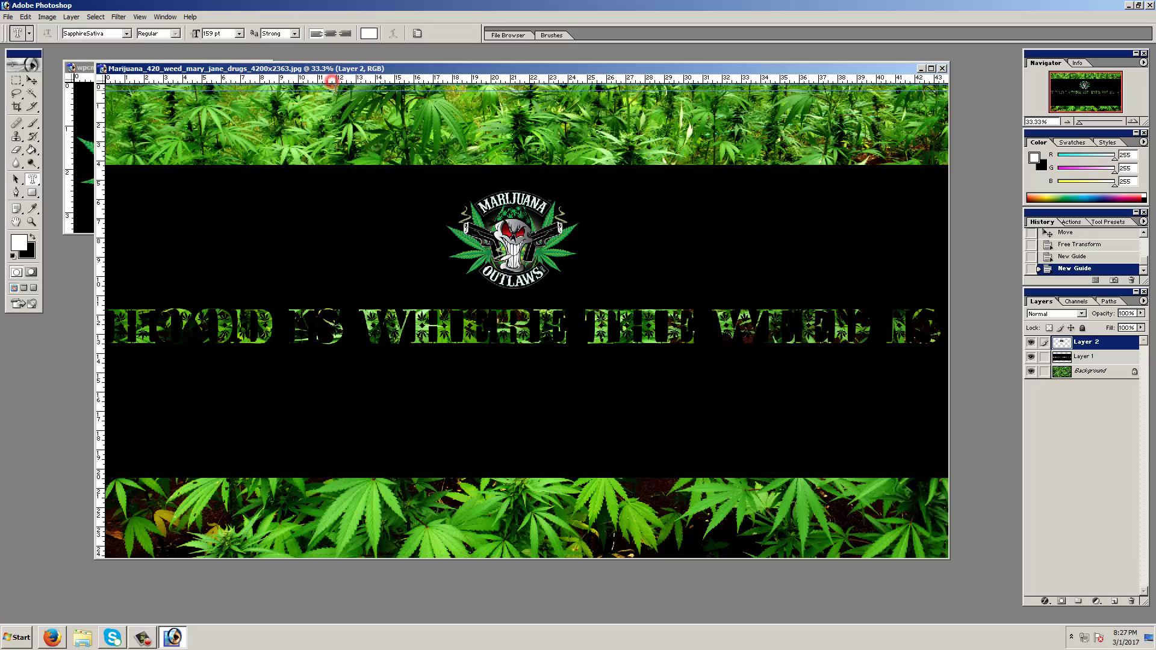
pyautogui.click(330, 89)
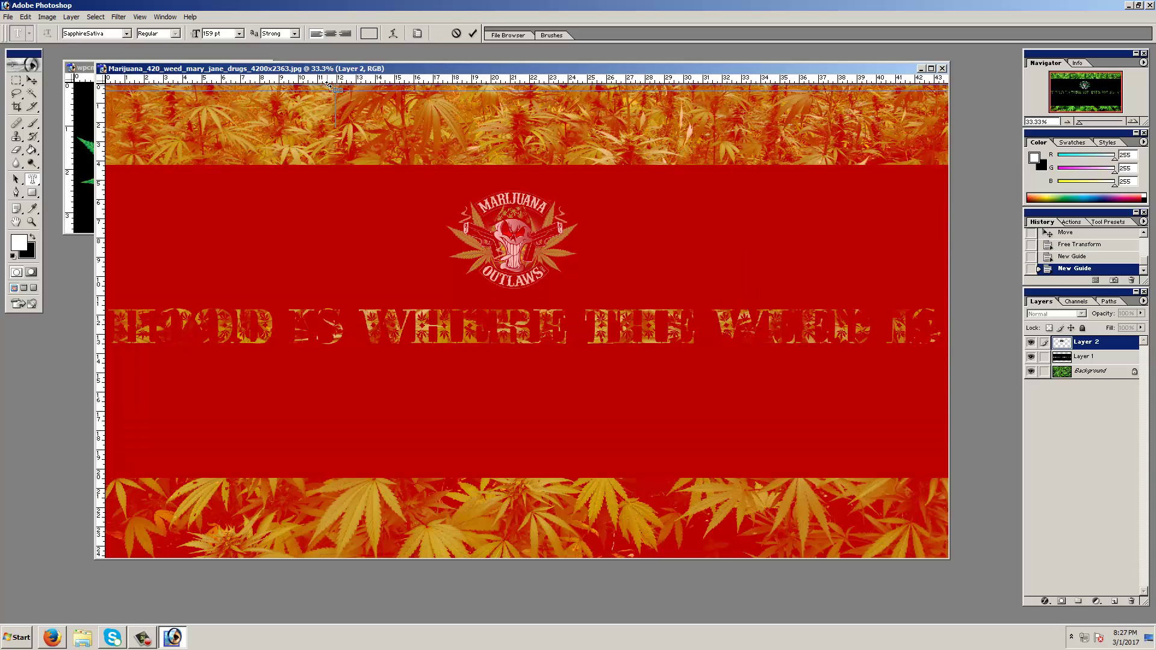
pyautogui.press('Escape')
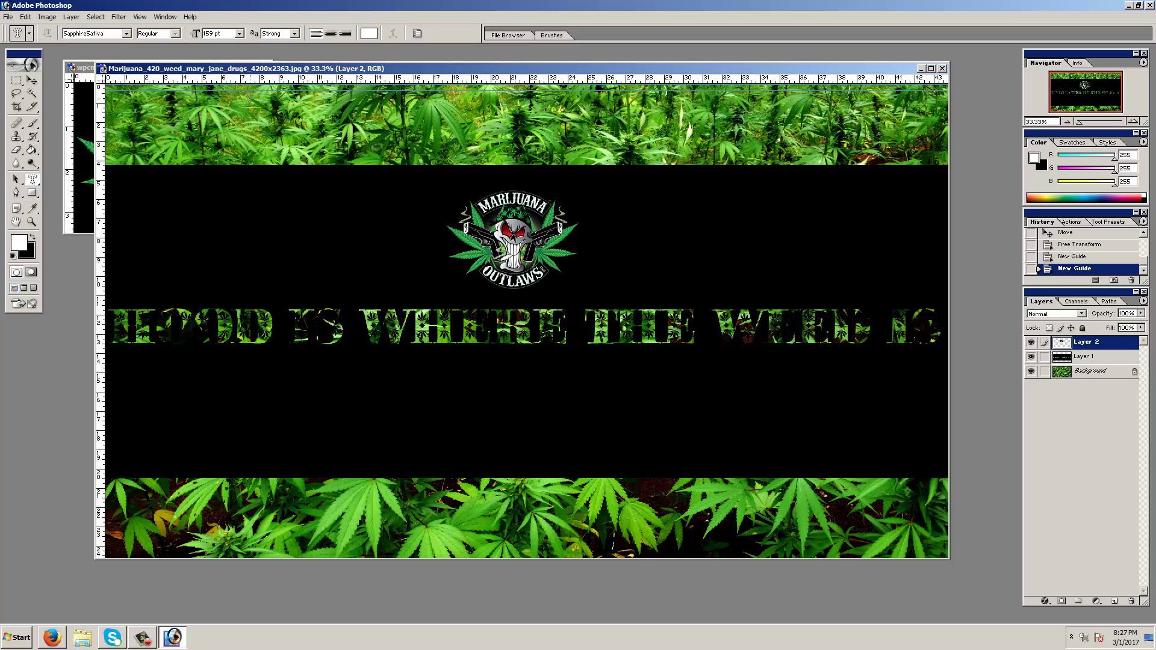
pyautogui.click(250, 94)
pyautogui.press('Escape')
pyautogui.press('v')
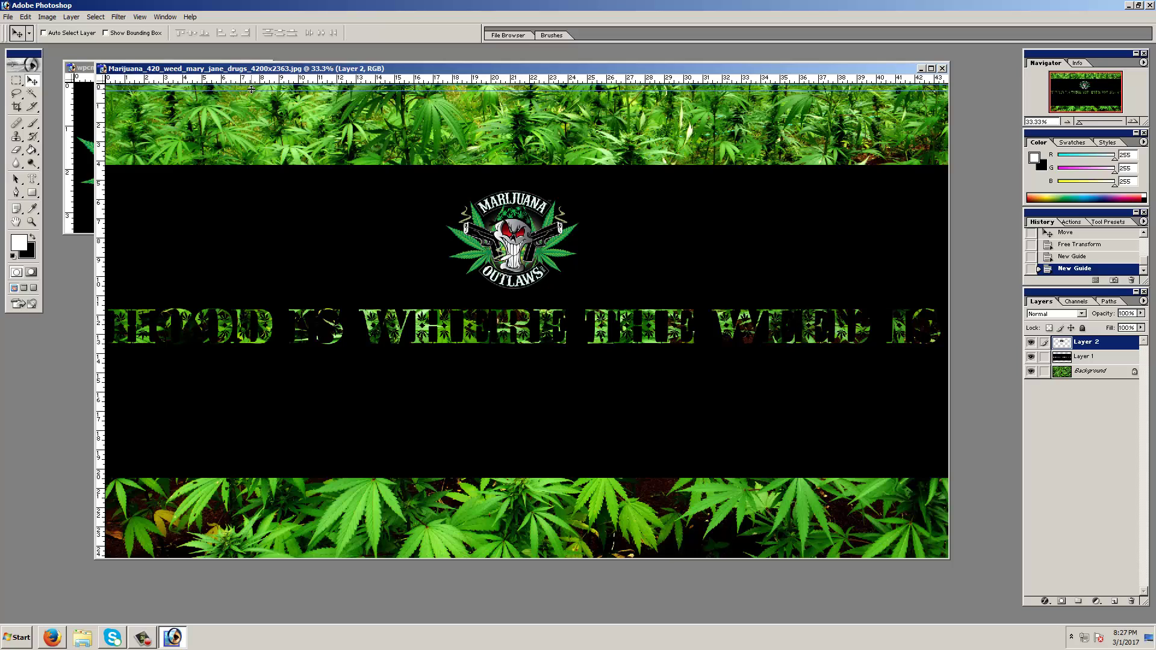
# - Remove the horizontal guide, then place and remove a vertical guide
pyautogui.moveTo(251, 90); pyautogui.dragTo(249, 62)
pyautogui.moveTo(99, 133); pyautogui.dragTo(510, 142)
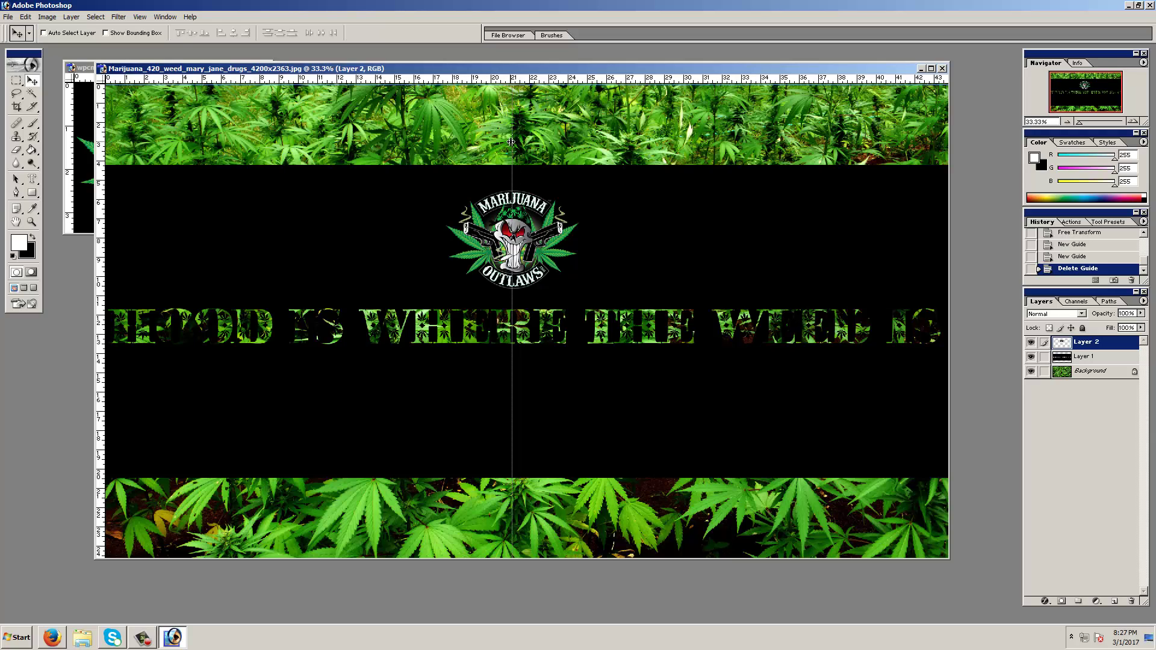
pyautogui.moveTo(512, 142); pyautogui.dragTo(98, 142)
# - Open Layer 1's Blending Options and preview inner shadow and inner glow
pyautogui.rightClick(1113, 362)
pyautogui.click(1101, 377)
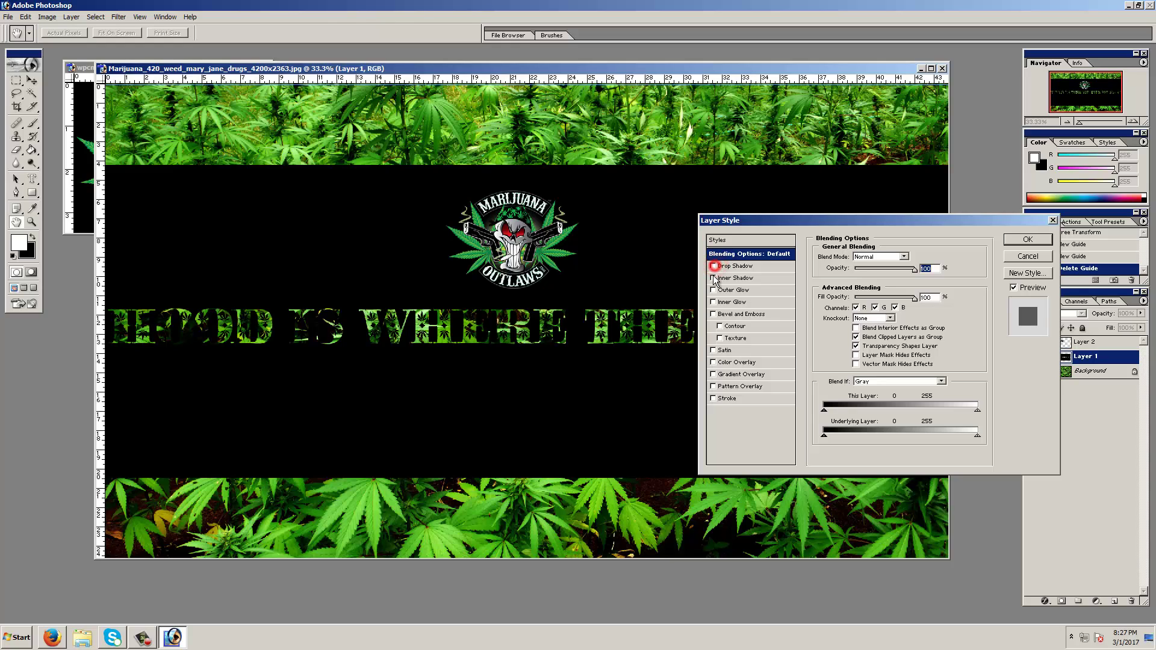
pyautogui.click(713, 278)
pyautogui.click(713, 302)
# - Add Bevel and Emboss with a Contour at range 100
pyautogui.click(713, 314)
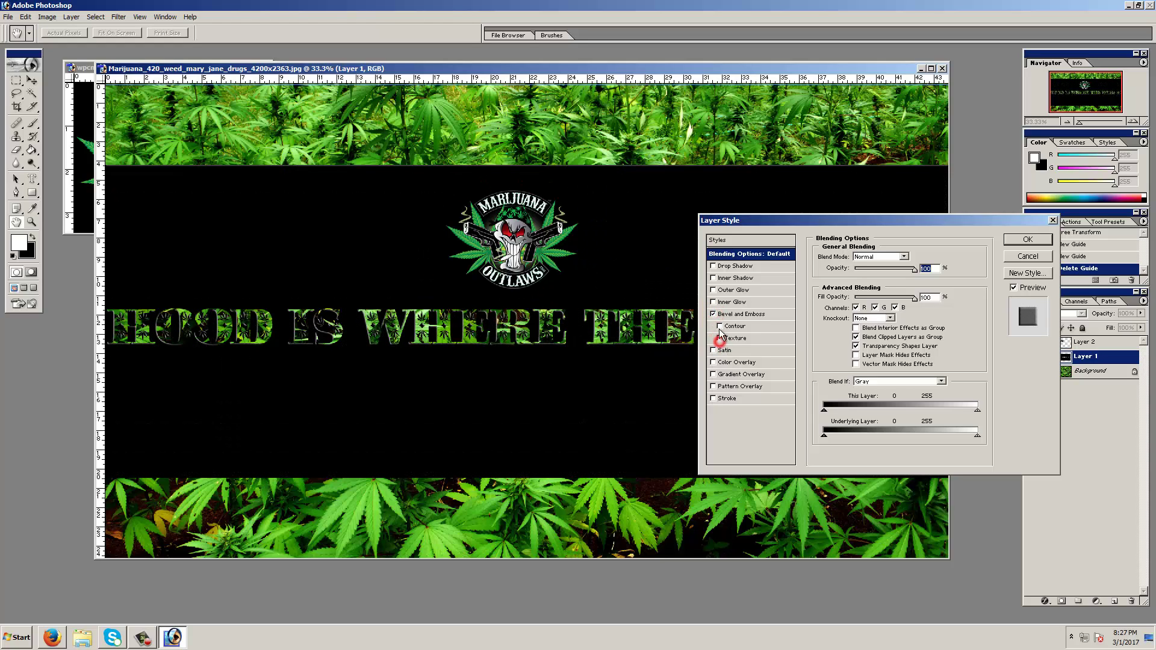
pyautogui.click(719, 326)
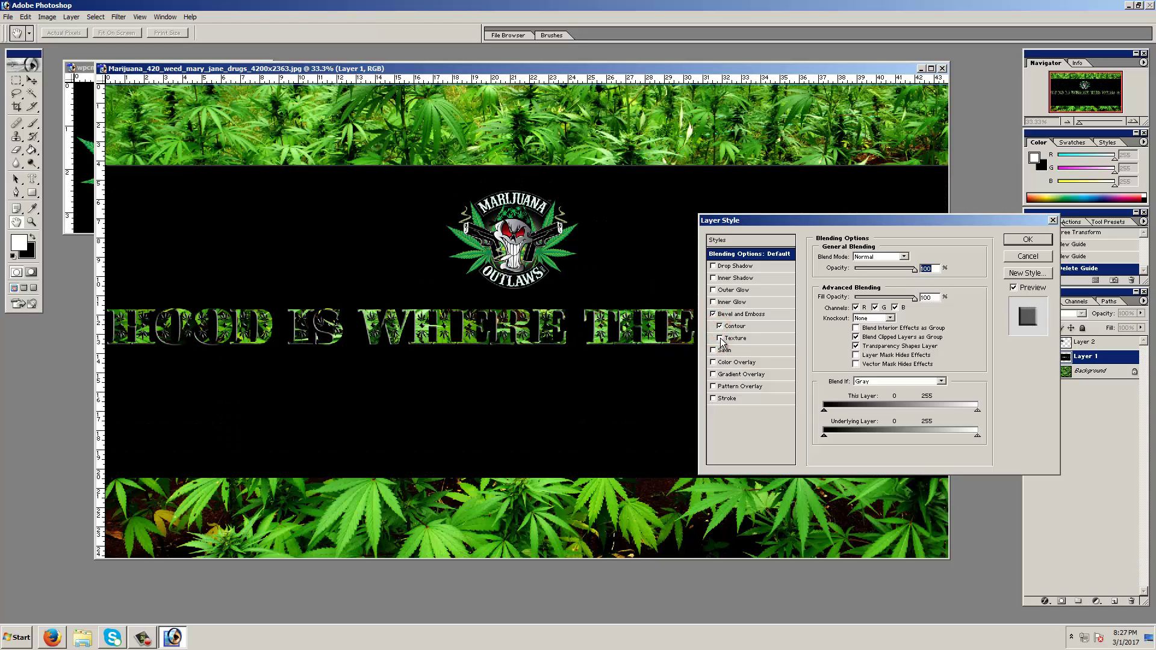
pyautogui.click(735, 327)
pyautogui.moveTo(876, 277); pyautogui.dragTo(905, 277)
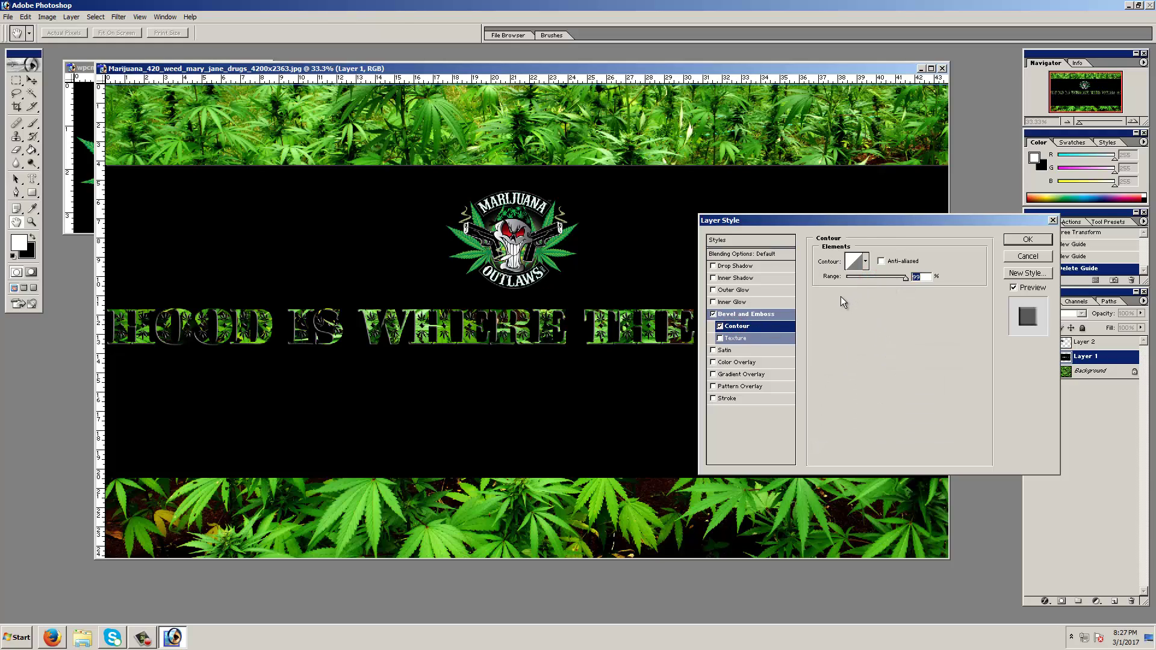
# - Try colour and gradient overlays, then enable a Stroke outline on the lettering
pyautogui.click(714, 362)
pyautogui.click(713, 362)
pyautogui.click(714, 374)
pyautogui.click(713, 399)
pyautogui.moveTo(811, 220)
pyautogui.mouseDown()
pyautogui.moveTo(725, 482)
pyautogui.moveTo(701, 348)
pyautogui.moveTo(703, 251)
pyautogui.mouseUp()
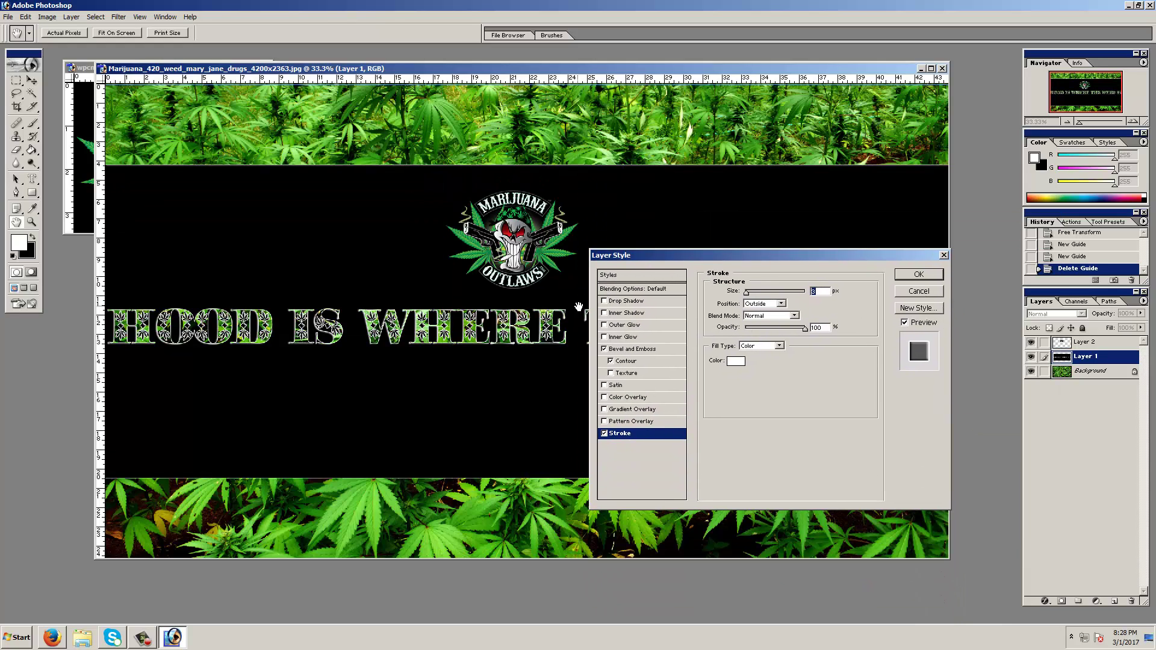
# - Enable Inner Glow on the lettering, browsing its gradient choices
pyautogui.click(605, 336)
pyautogui.click(604, 337)
pyautogui.click(605, 337)
pyautogui.click(622, 337)
pyautogui.click(771, 329)
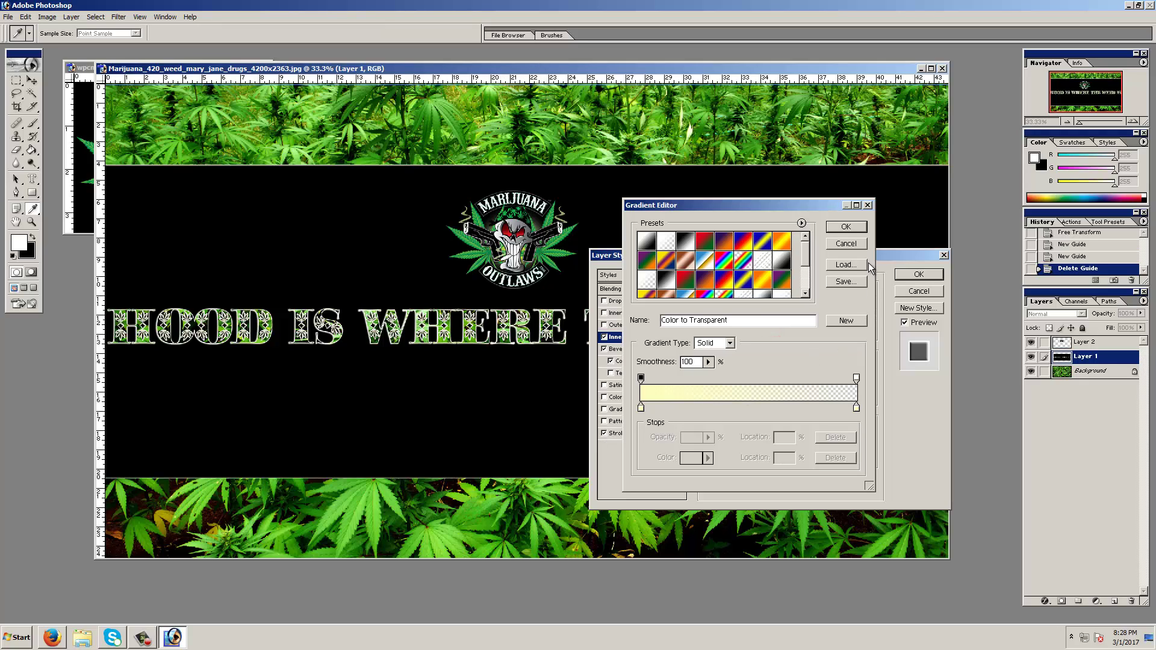
pyautogui.click(844, 228)
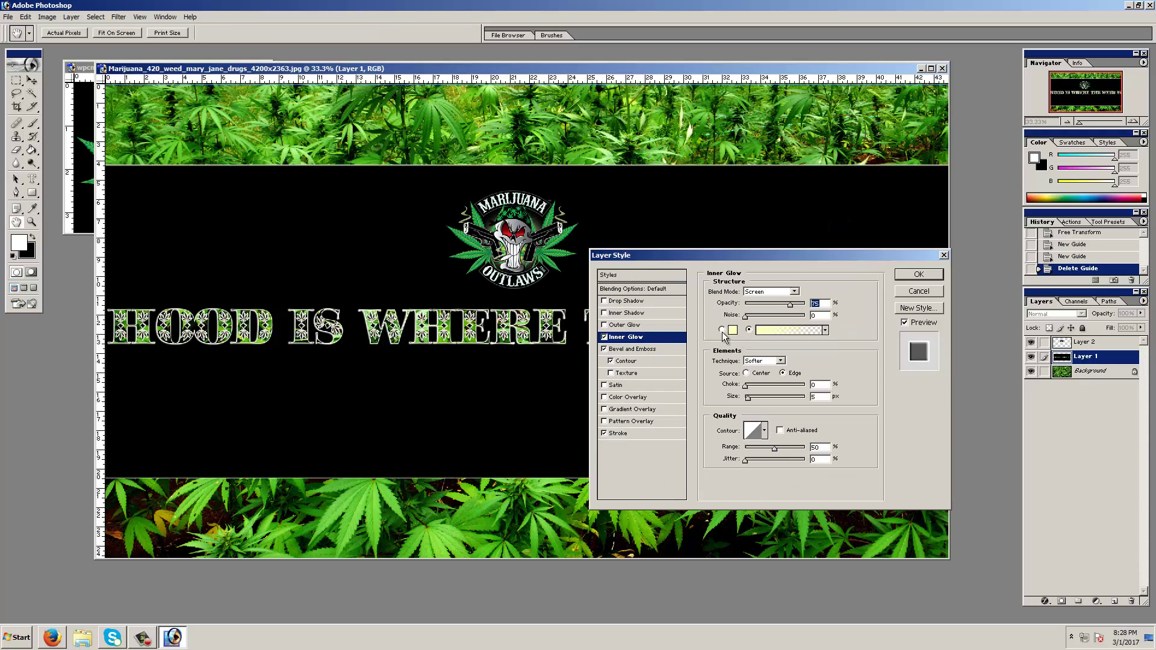
# - Set the inner glow colour to dark green 2D7C00
pyautogui.click(733, 330)
pyautogui.click(467, 514)
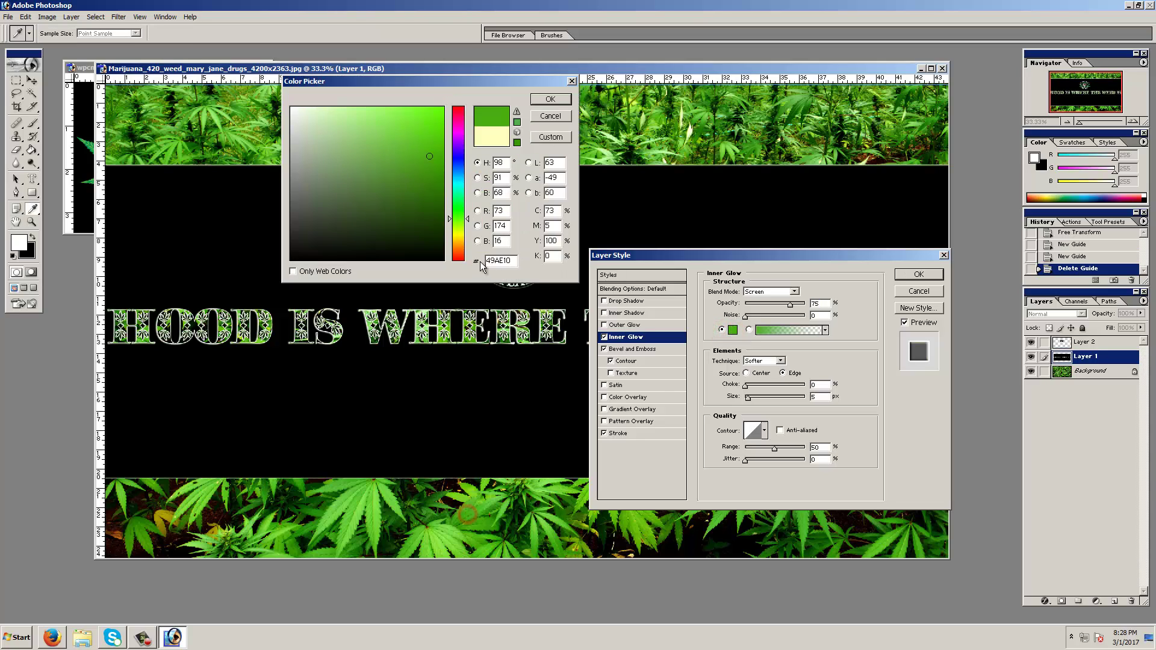
pyautogui.click(551, 98)
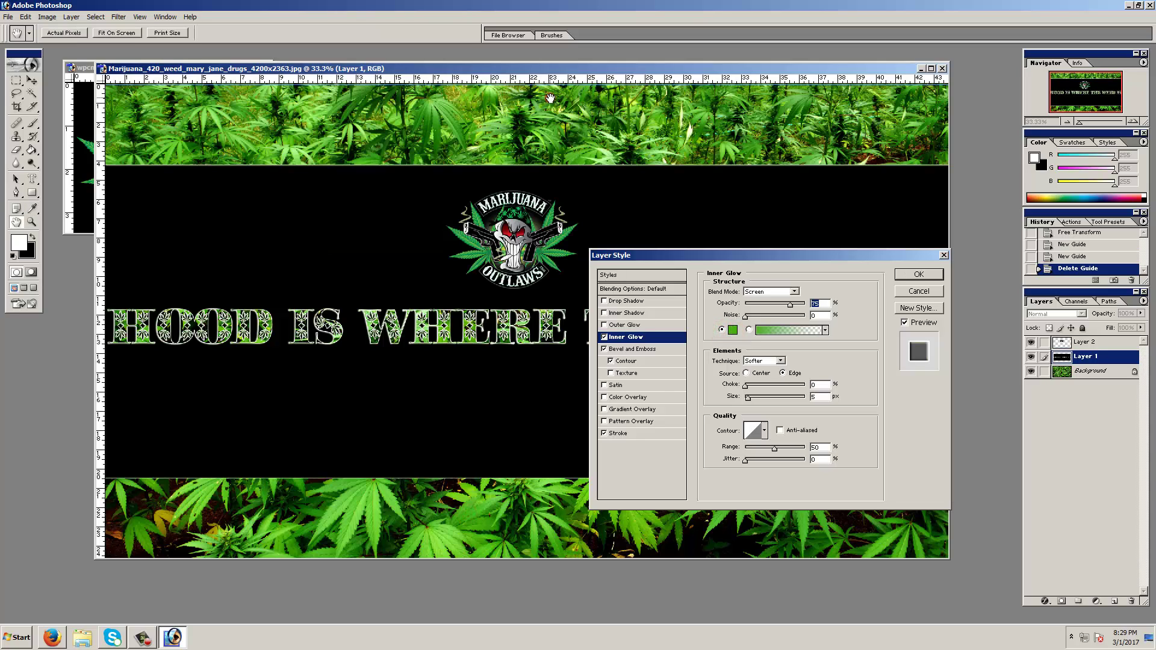
pyautogui.click(733, 330)
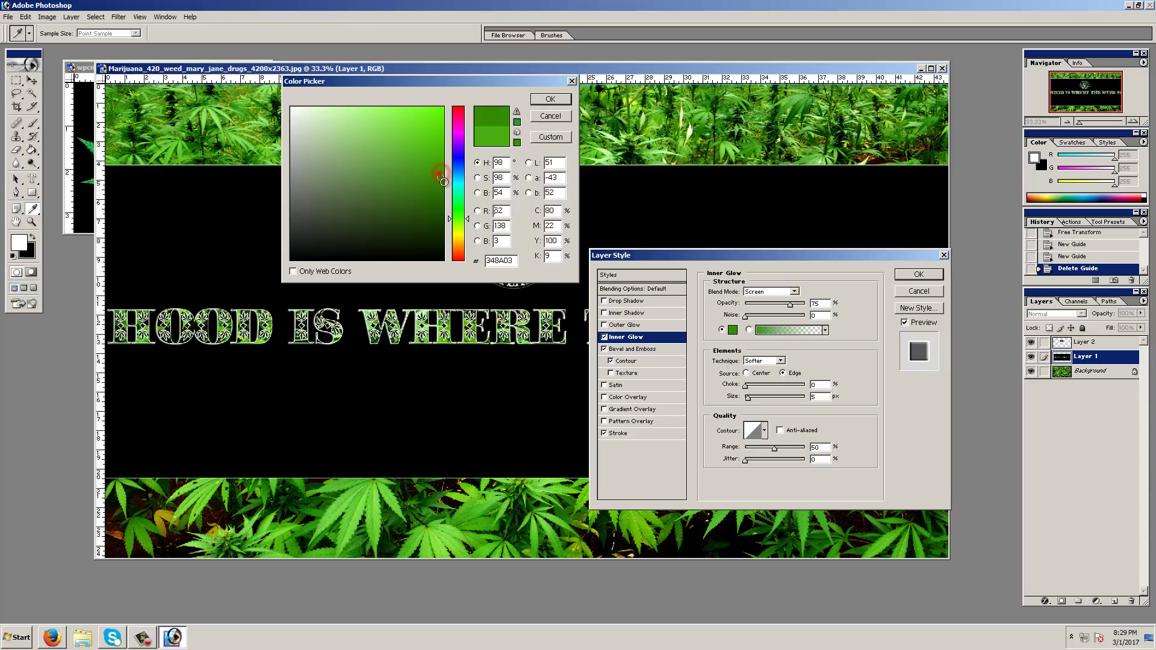
pyautogui.click(444, 185)
pyautogui.click(559, 101)
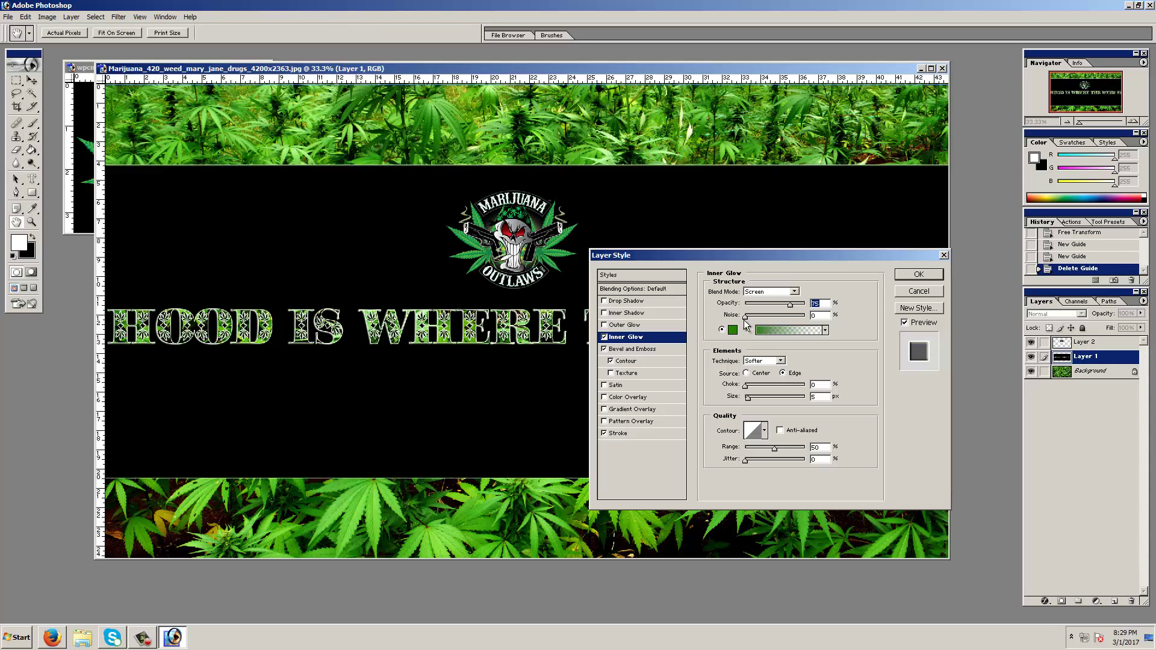
# - Set inner glow opacity to 100% and size to 8 px
pyautogui.moveTo(790, 303); pyautogui.dragTo(807, 303)
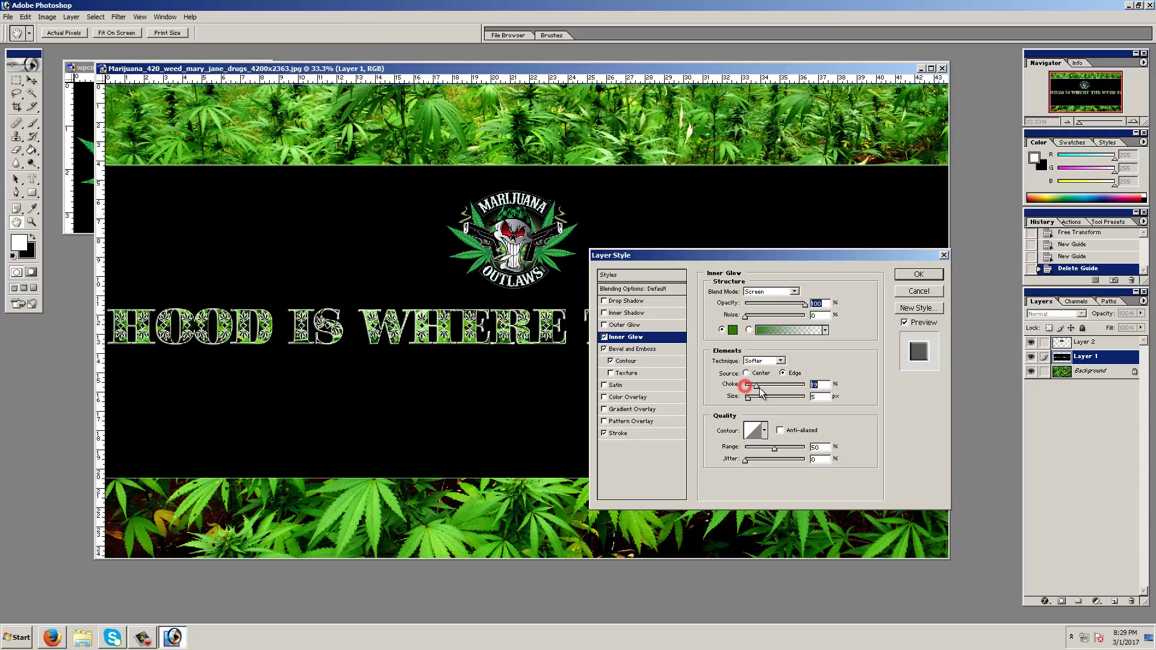
pyautogui.moveTo(746, 397); pyautogui.dragTo(754, 402)
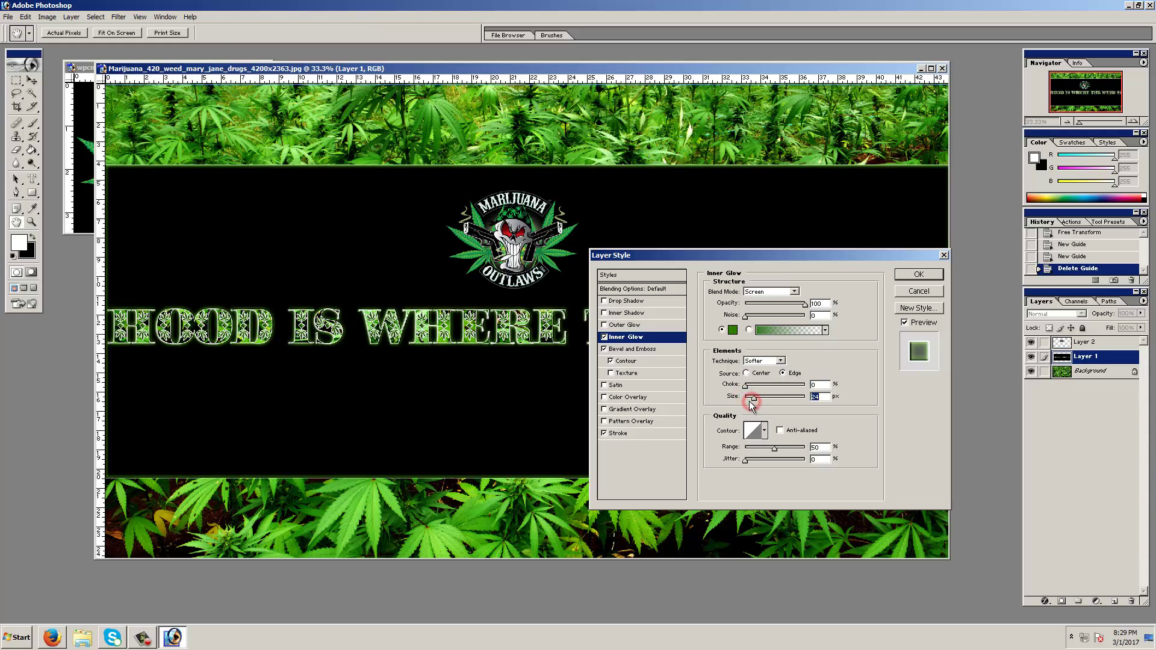
pyautogui.moveTo(751, 403); pyautogui.dragTo(749, 399)
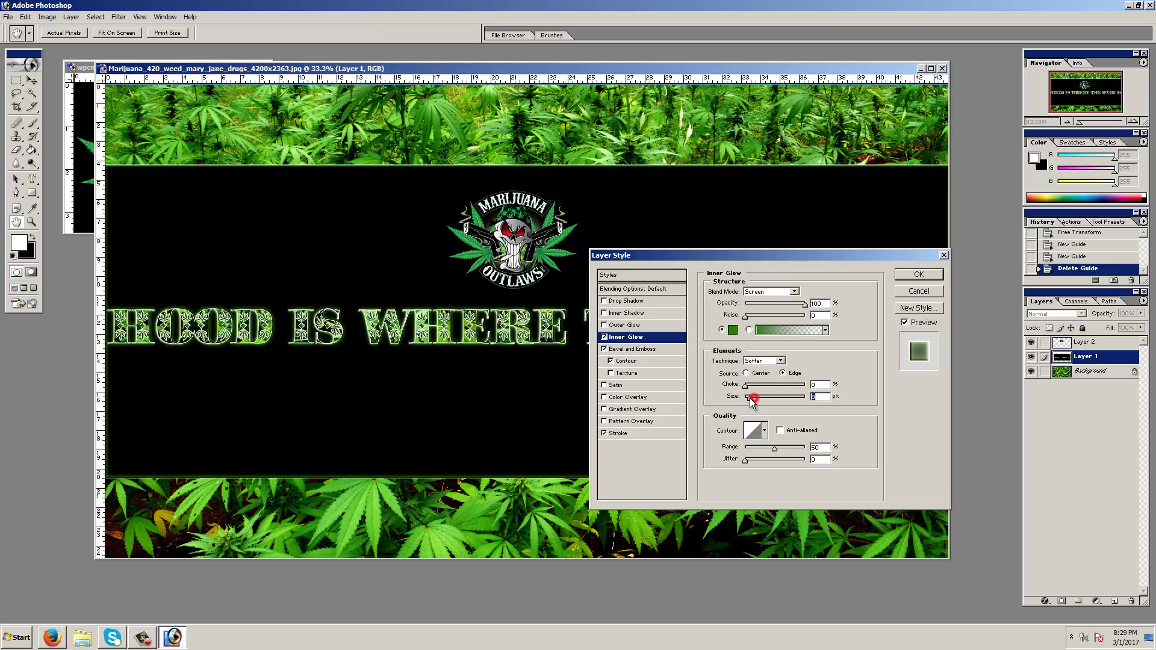
# - Apply the slogan layer's inner glow, bevel and stroke effects, then select the Background layer
pyautogui.click(915, 276)
pyautogui.press('v')
pyautogui.rightClick(636, 340)
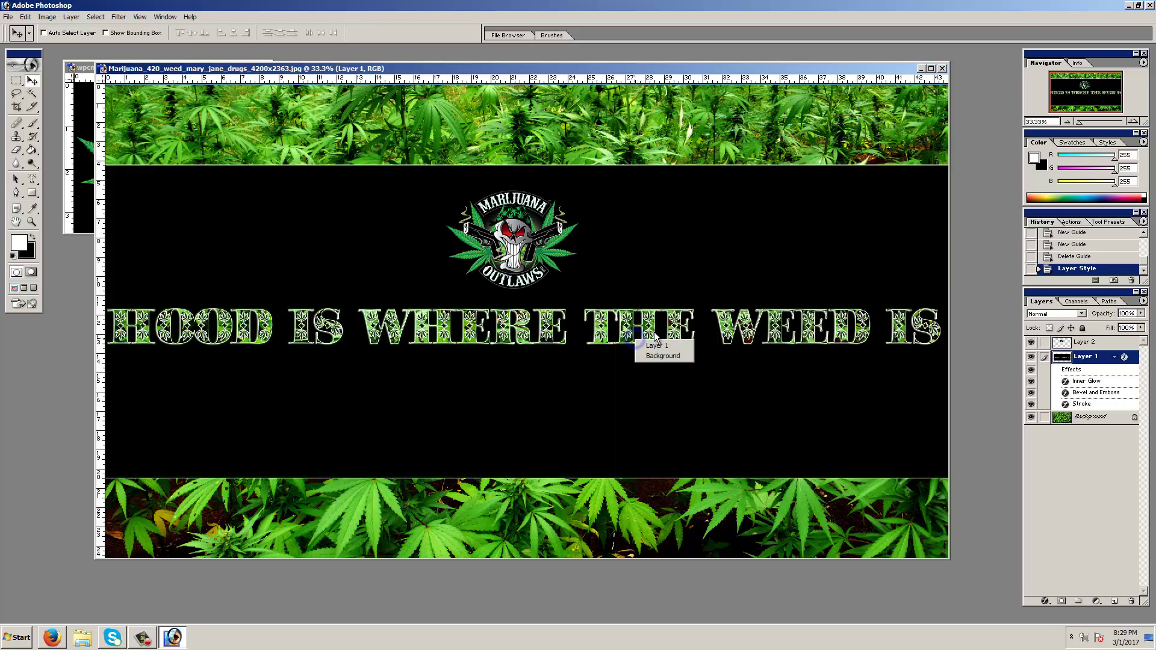
pyautogui.rightClick(1098, 361)
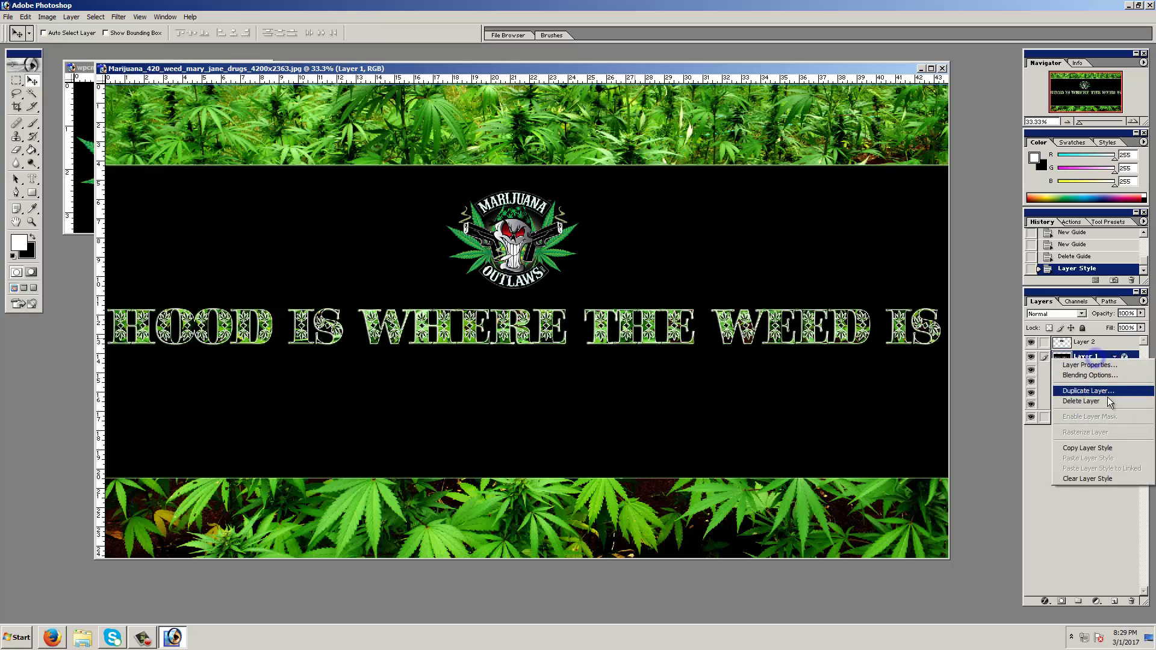
pyautogui.click(1076, 512)
pyautogui.click(1072, 419)
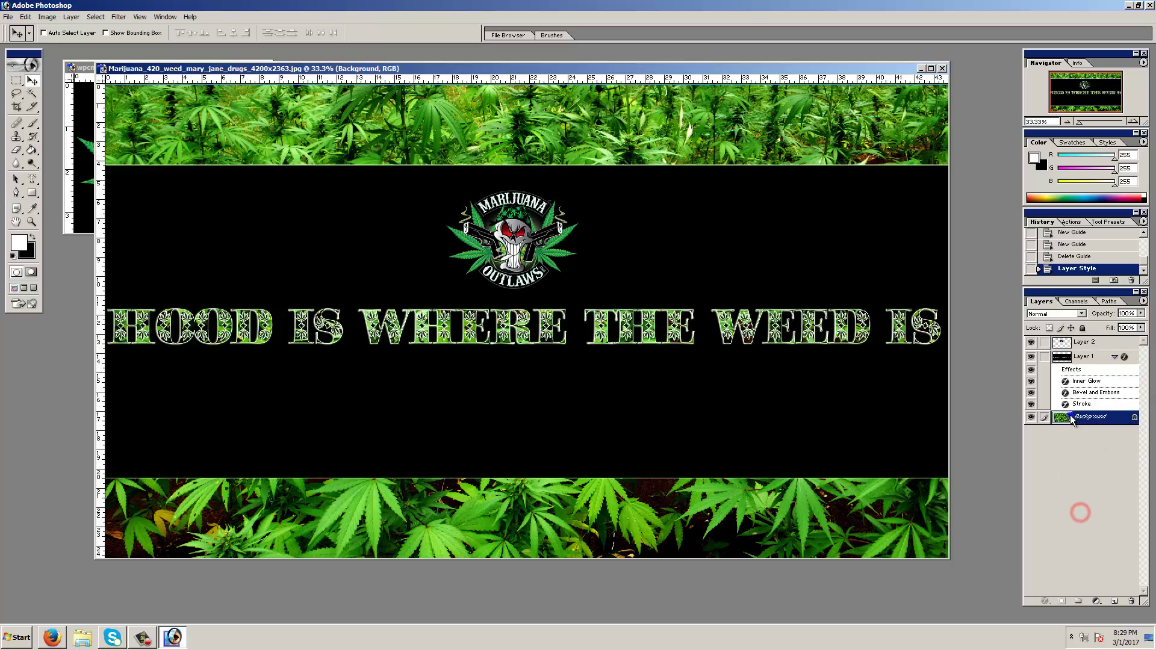
# - Open Layer Style for the logo layer (Layer 2), testing and clearing one effect
pyautogui.rightClick(1090, 356)
pyautogui.rightClick(1091, 349)
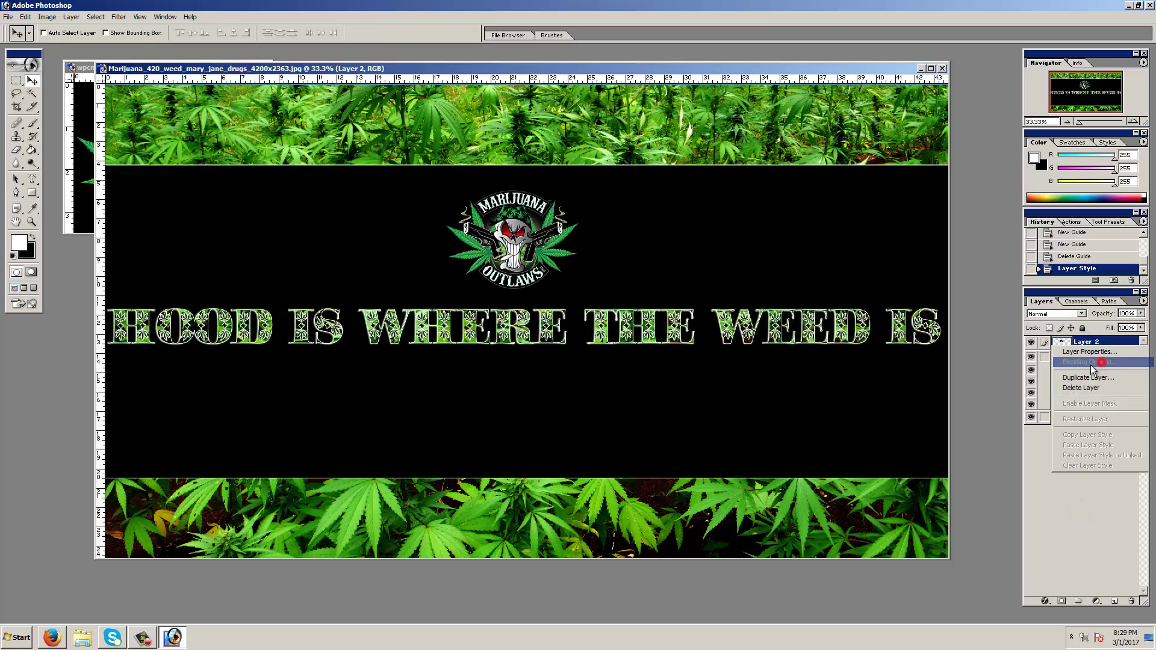
pyautogui.click(1090, 365)
pyautogui.click(604, 302)
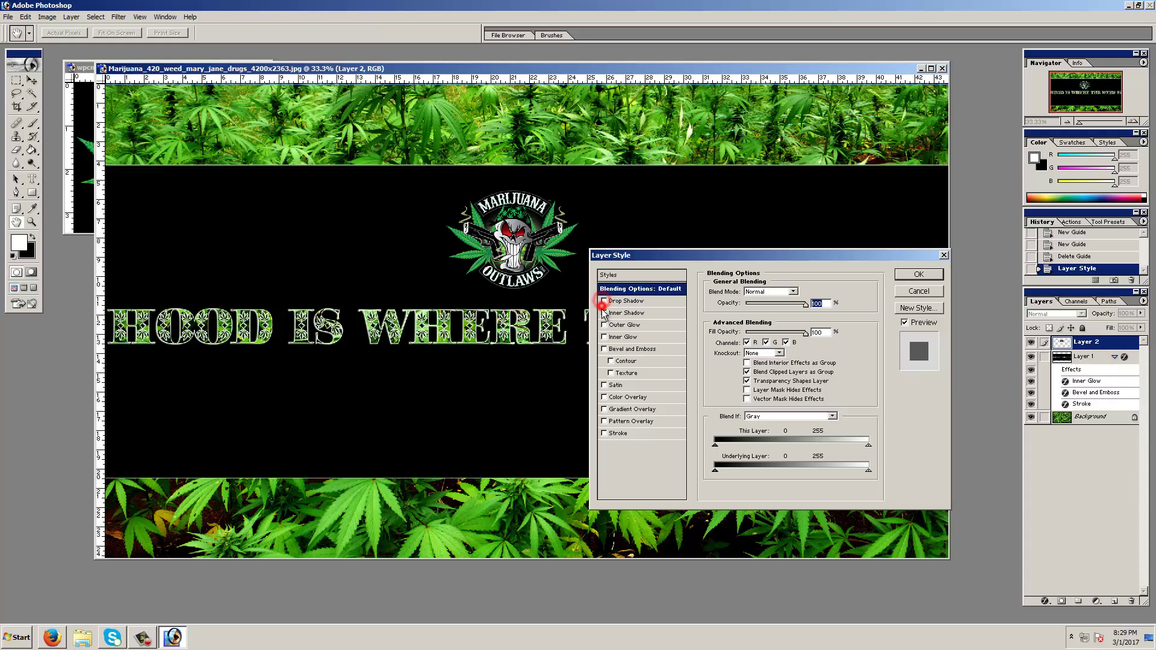
pyautogui.click(604, 313)
pyautogui.click(918, 274)
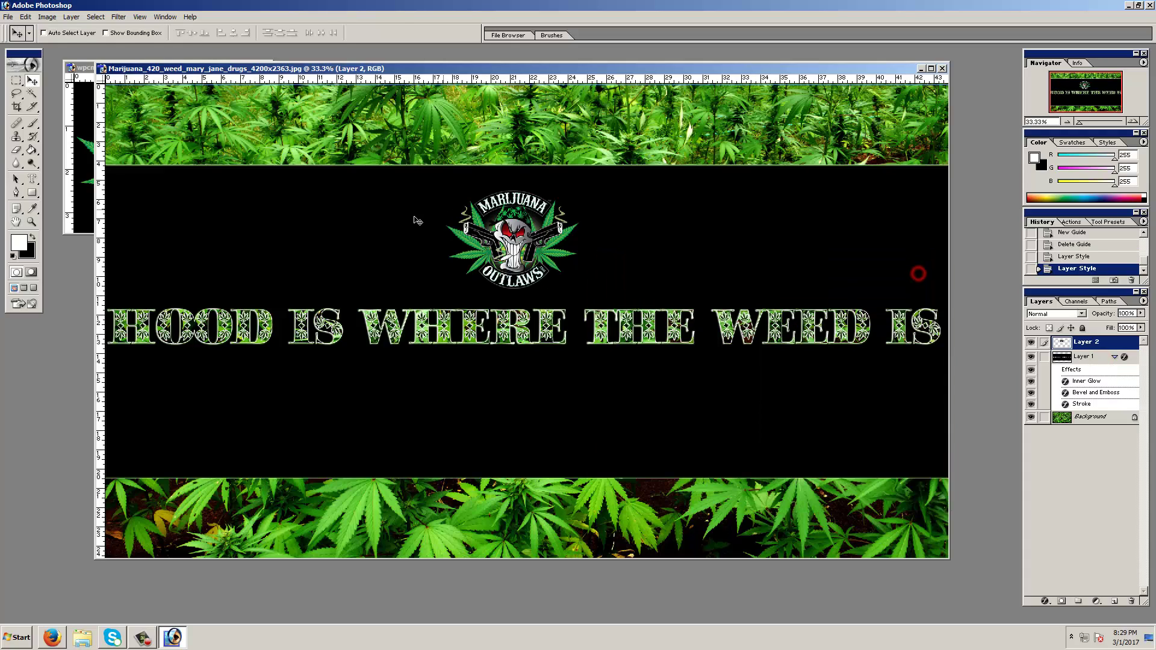
pyautogui.rightClick(1095, 342)
pyautogui.click(1096, 357)
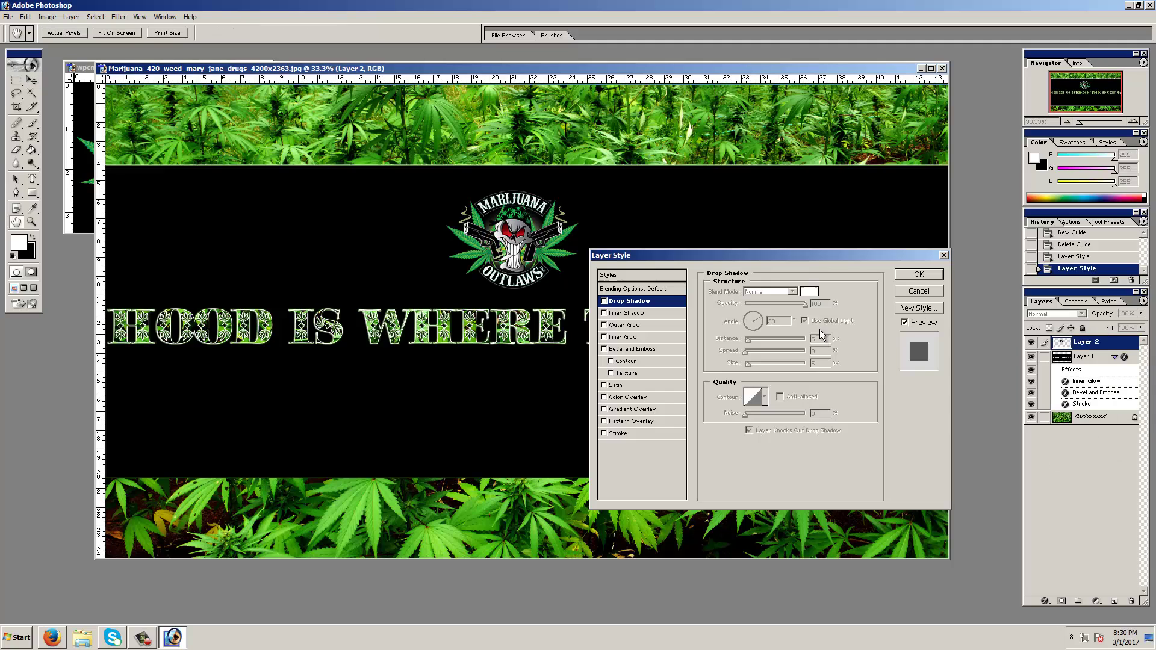
# - Give the logo an 18 px stroke in a green sampled from the canvas
pyautogui.click(604, 433)
pyautogui.click(736, 361)
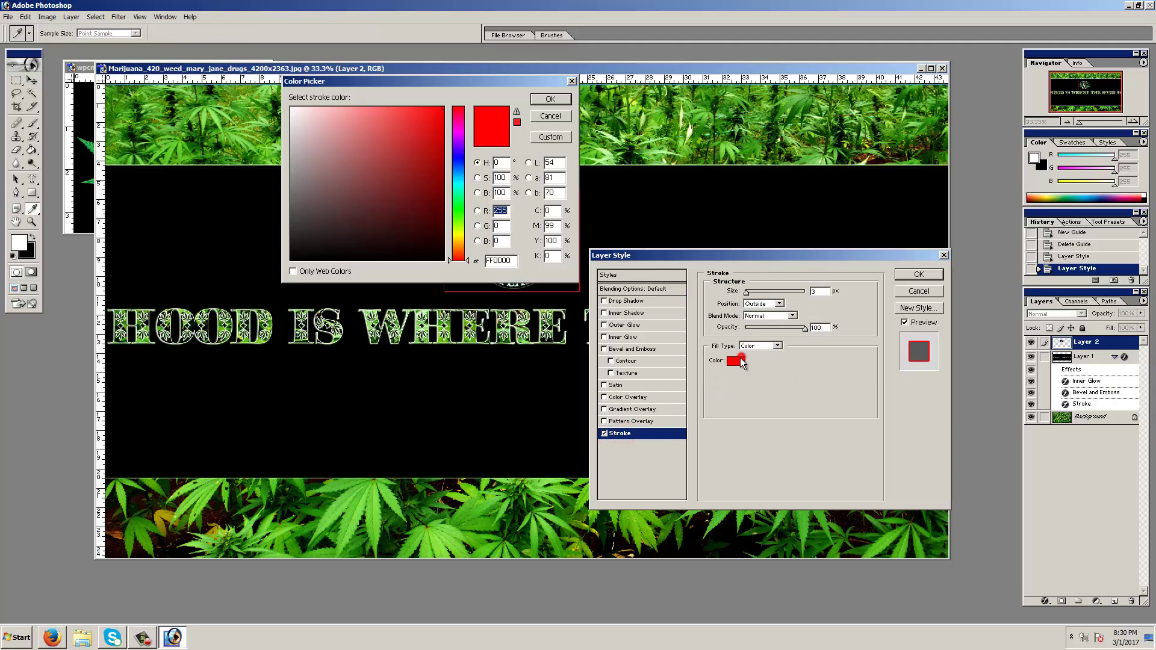
pyautogui.click(433, 517)
pyautogui.click(550, 98)
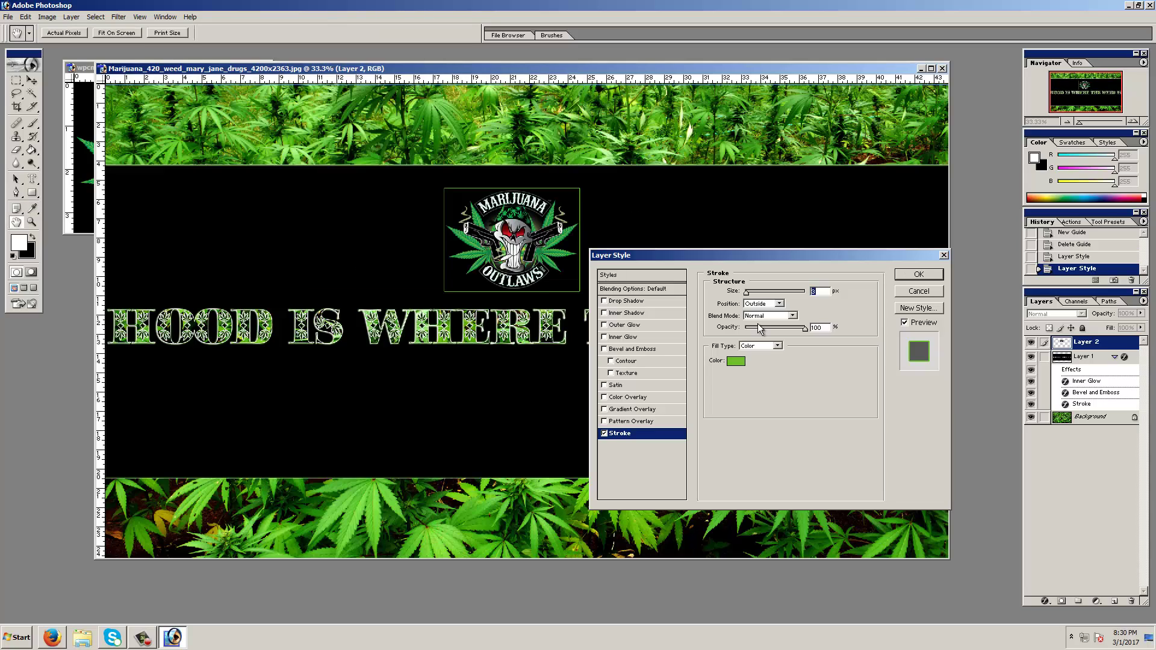
pyautogui.moveTo(746, 292); pyautogui.dragTo(751, 295)
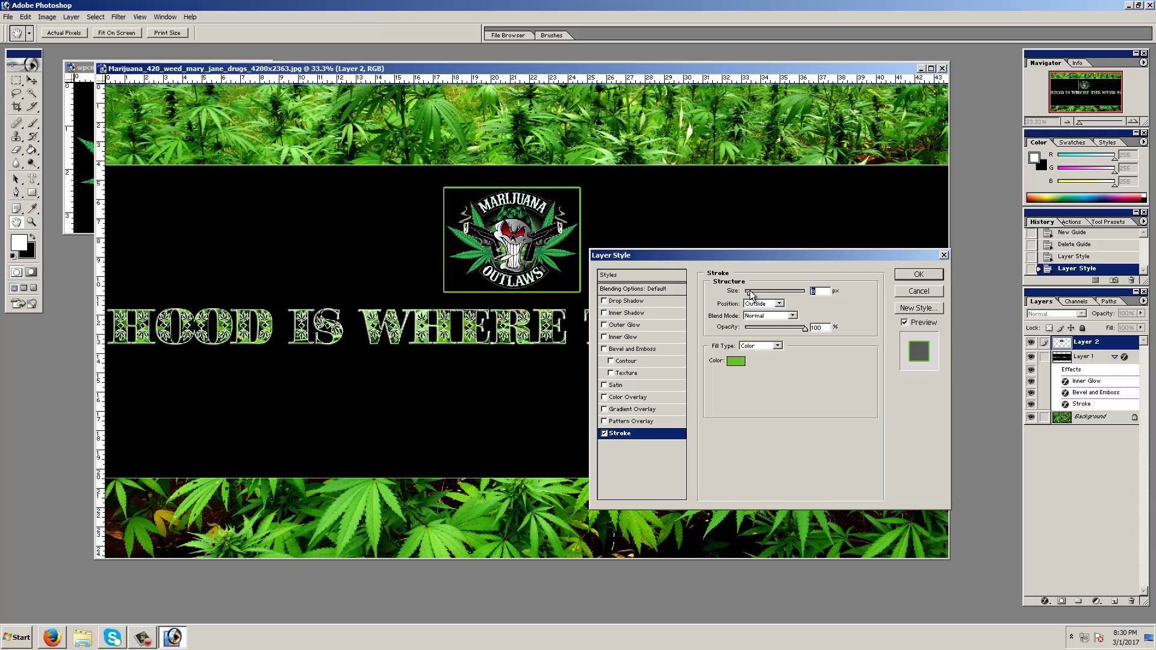
# - Add a green outer glow to the logo: Normal blend, 100% opacity, 18 px size
pyautogui.click(622, 326)
pyautogui.click(733, 330)
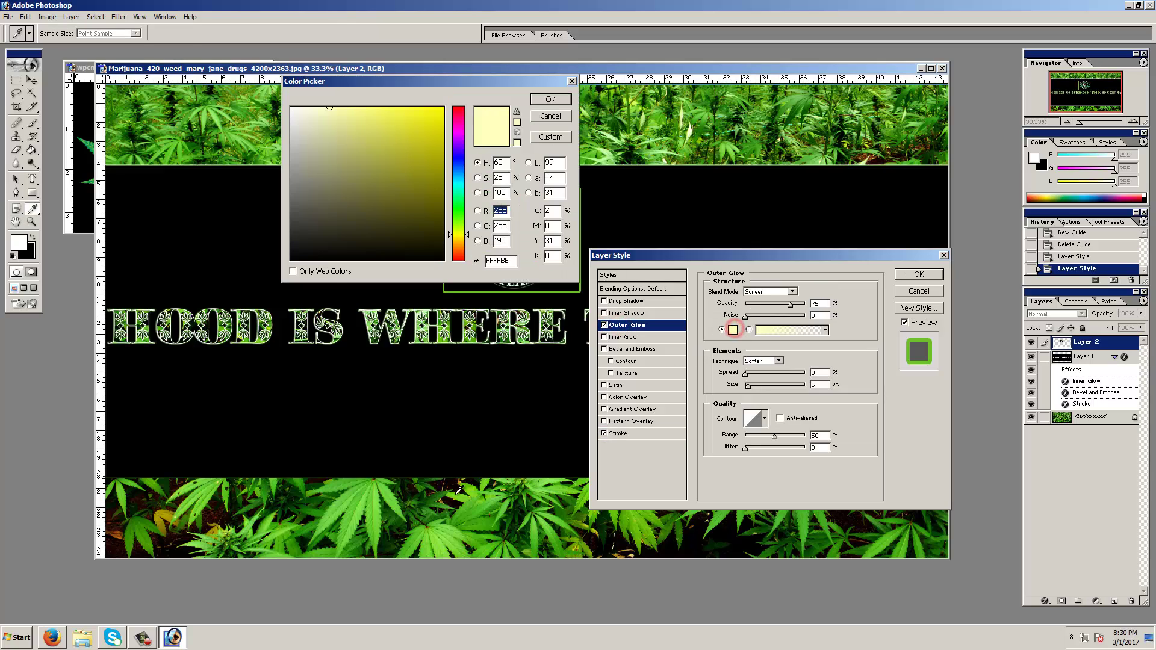
pyautogui.click(447, 527)
pyautogui.click(553, 99)
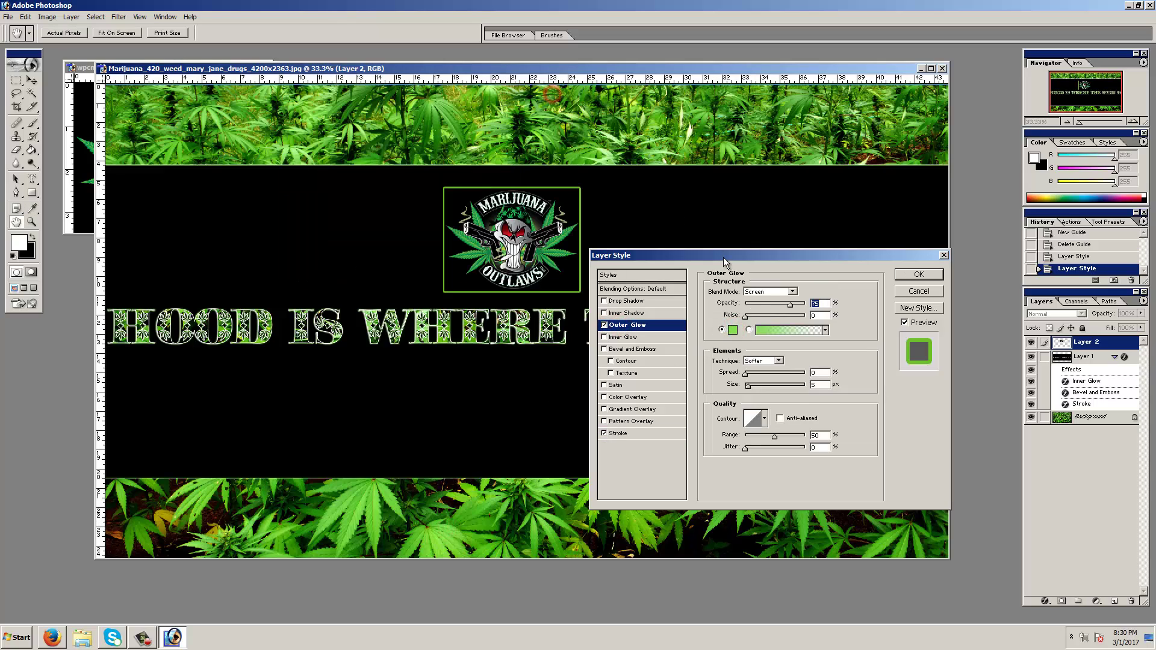
pyautogui.click(758, 292)
pyautogui.moveTo(790, 304); pyautogui.dragTo(807, 304)
pyautogui.moveTo(746, 386); pyautogui.dragTo(761, 391)
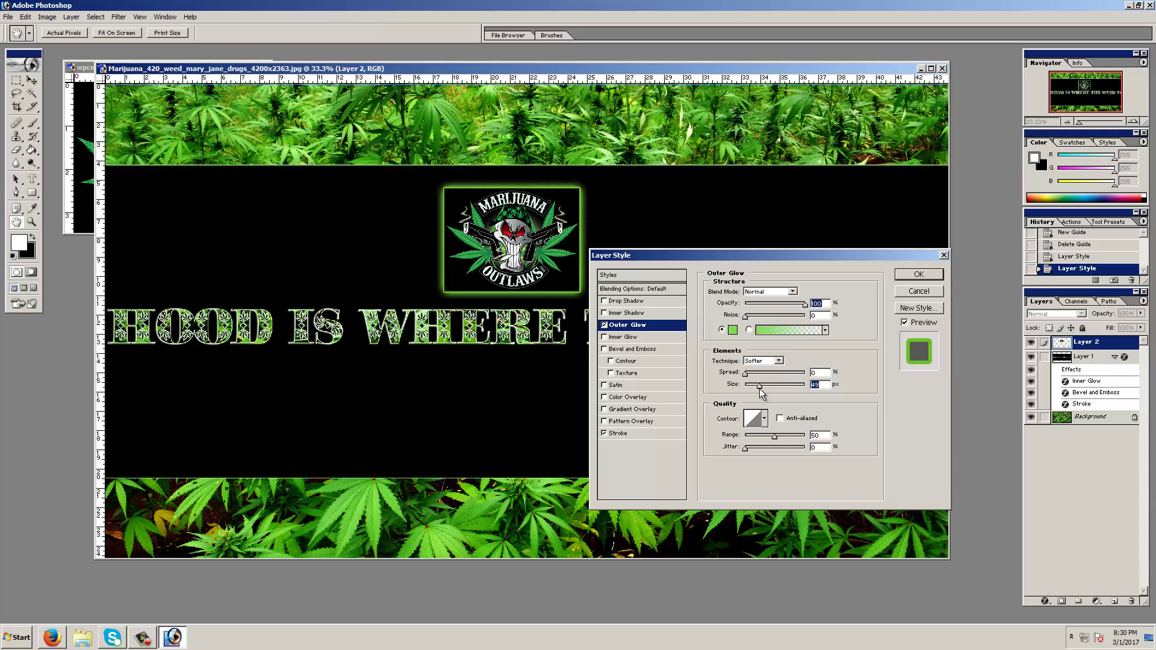
# - Add a 27 px inner glow to the logo in a green sampled from the canvas
pyautogui.click(605, 337)
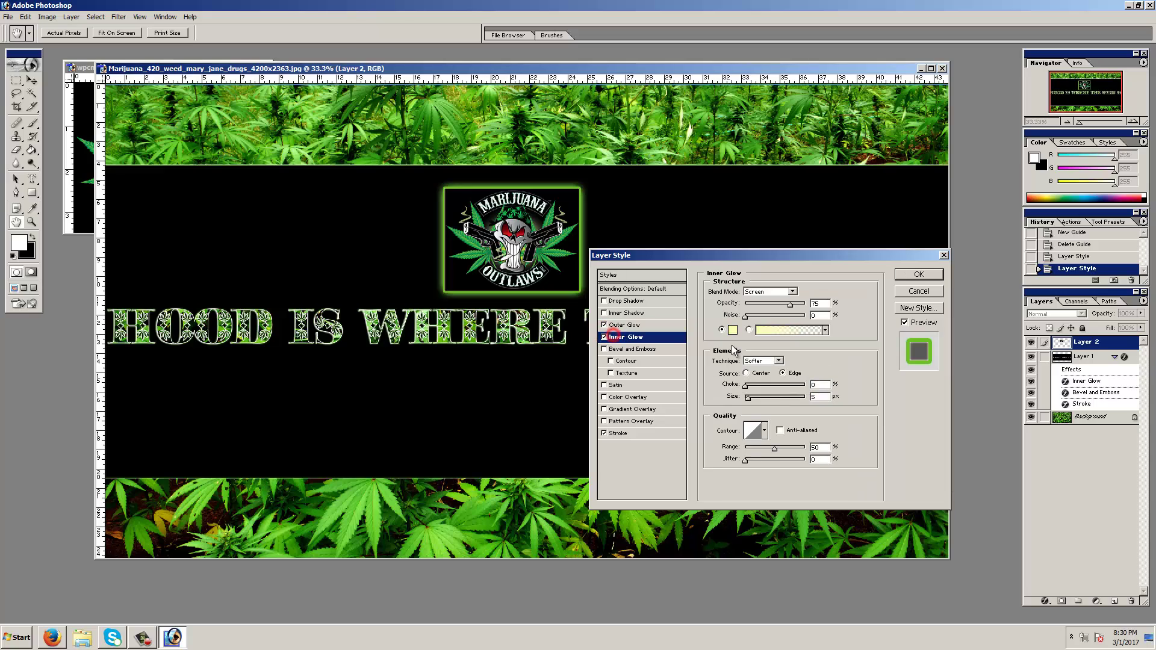
pyautogui.click(732, 330)
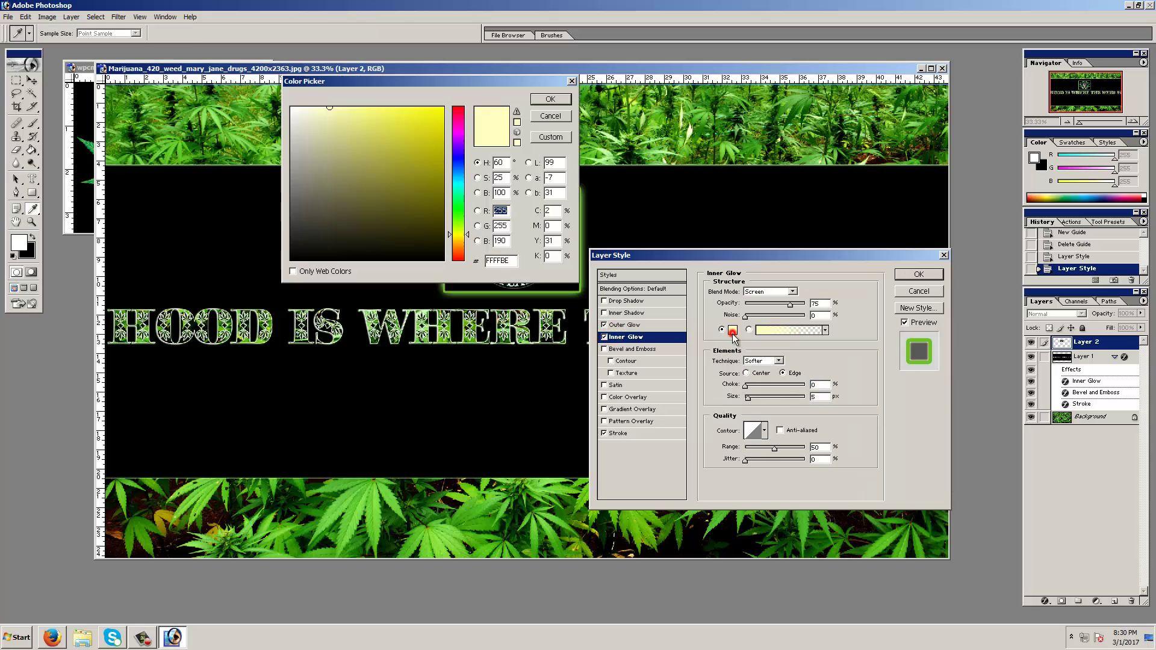
pyautogui.click(451, 532)
pyautogui.click(550, 99)
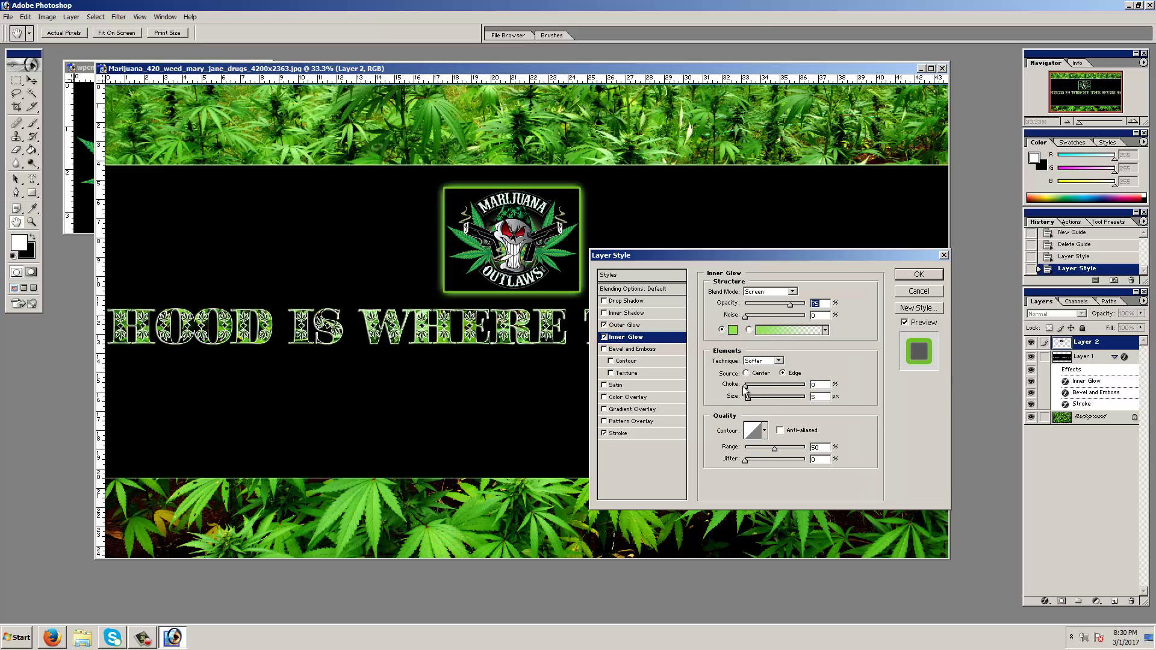
pyautogui.moveTo(746, 398); pyautogui.dragTo(757, 401)
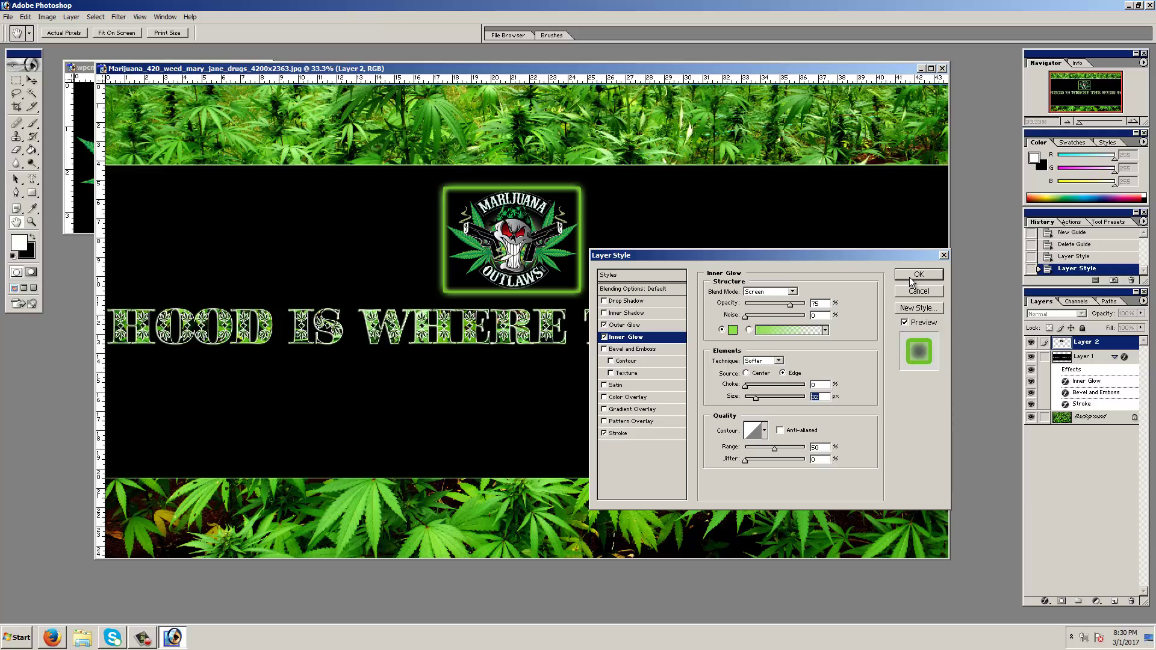
# - Enable Bevel and Emboss on the logo with Contour and Texture turned on
pyautogui.click(604, 350)
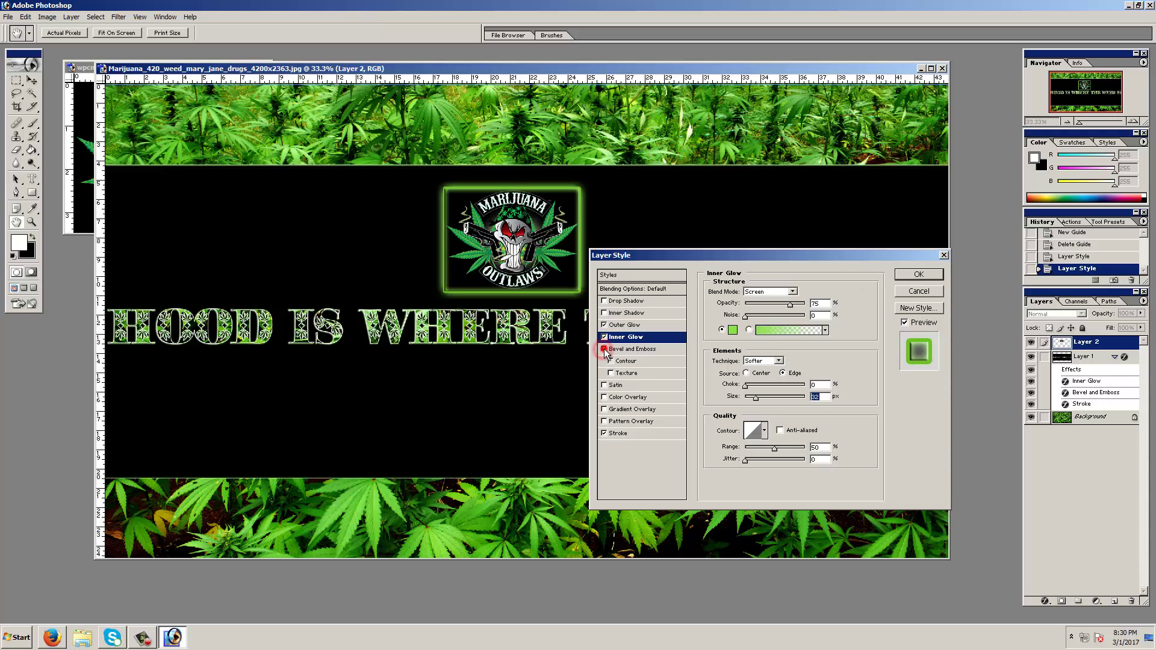
pyautogui.click(611, 360)
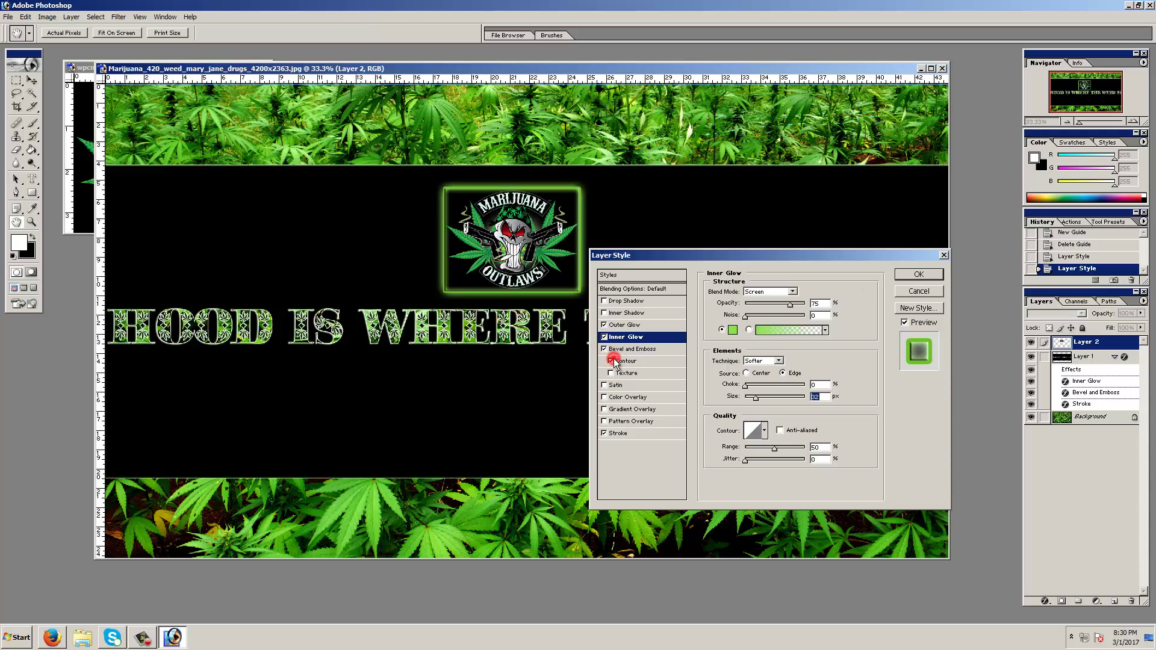
pyautogui.click(612, 373)
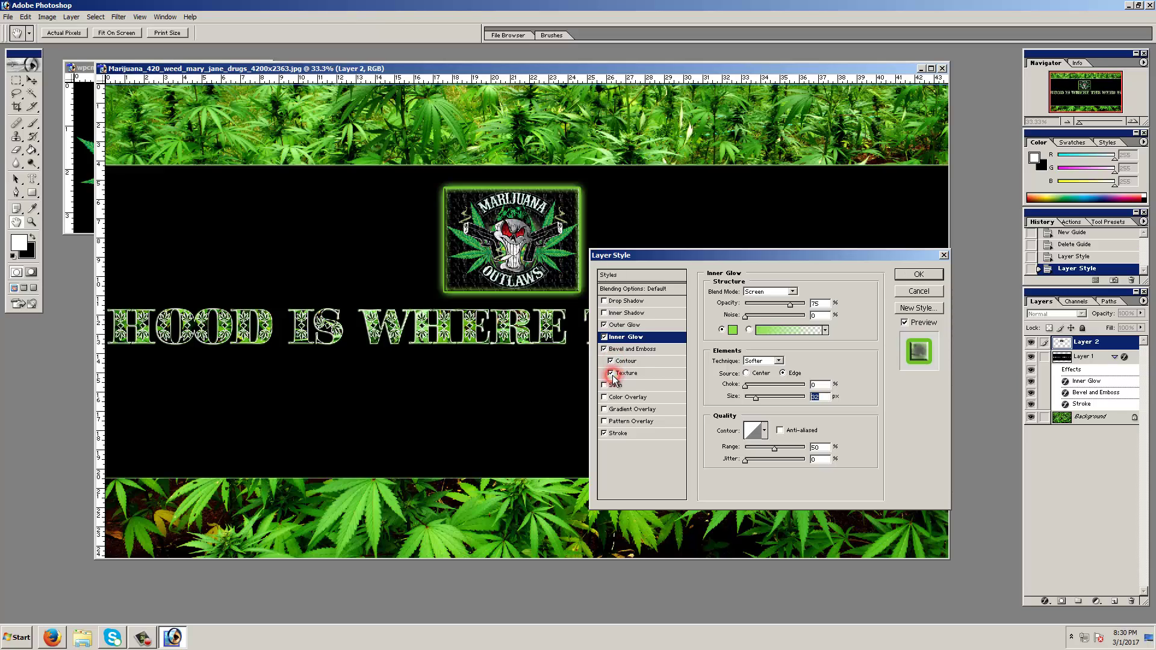
pyautogui.click(626, 373)
# - Try several texture patterns and settle on the bubbles pattern for the bevel
pyautogui.click(776, 306)
pyautogui.click(794, 343)
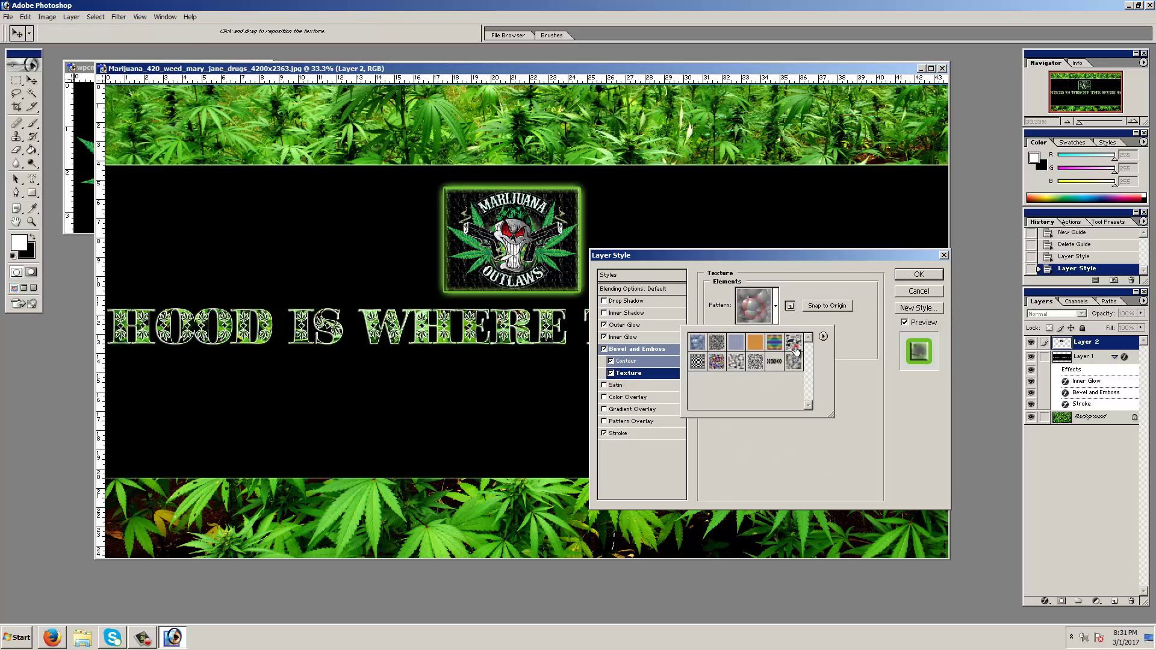
pyautogui.click(775, 361)
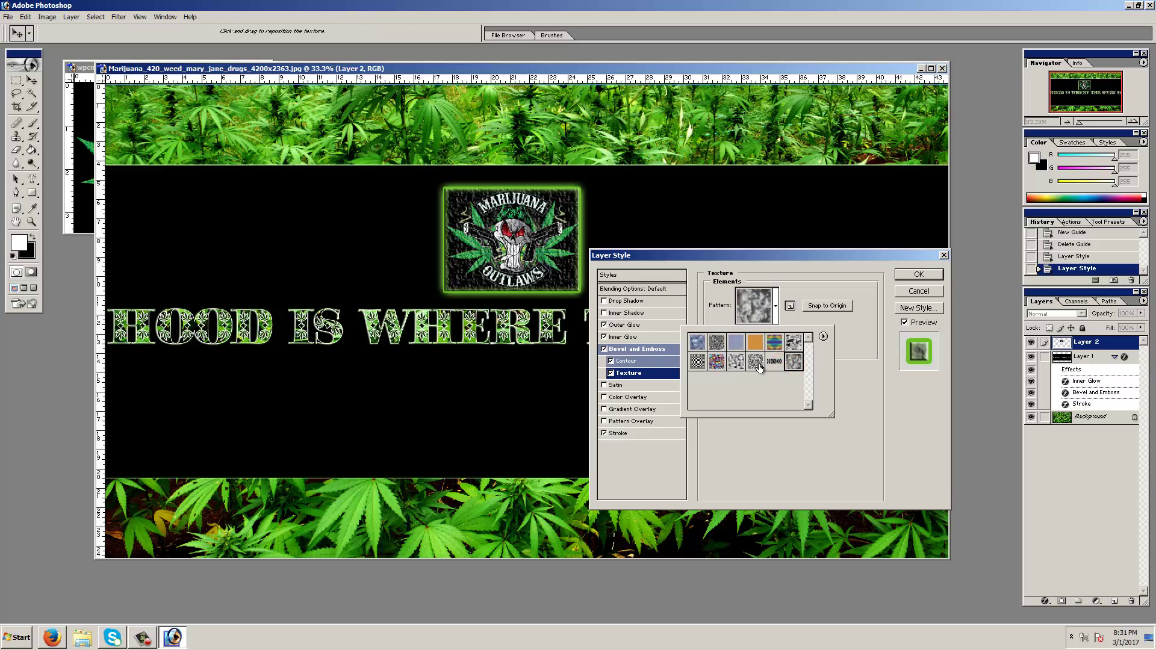
pyautogui.click(736, 361)
pyautogui.click(698, 343)
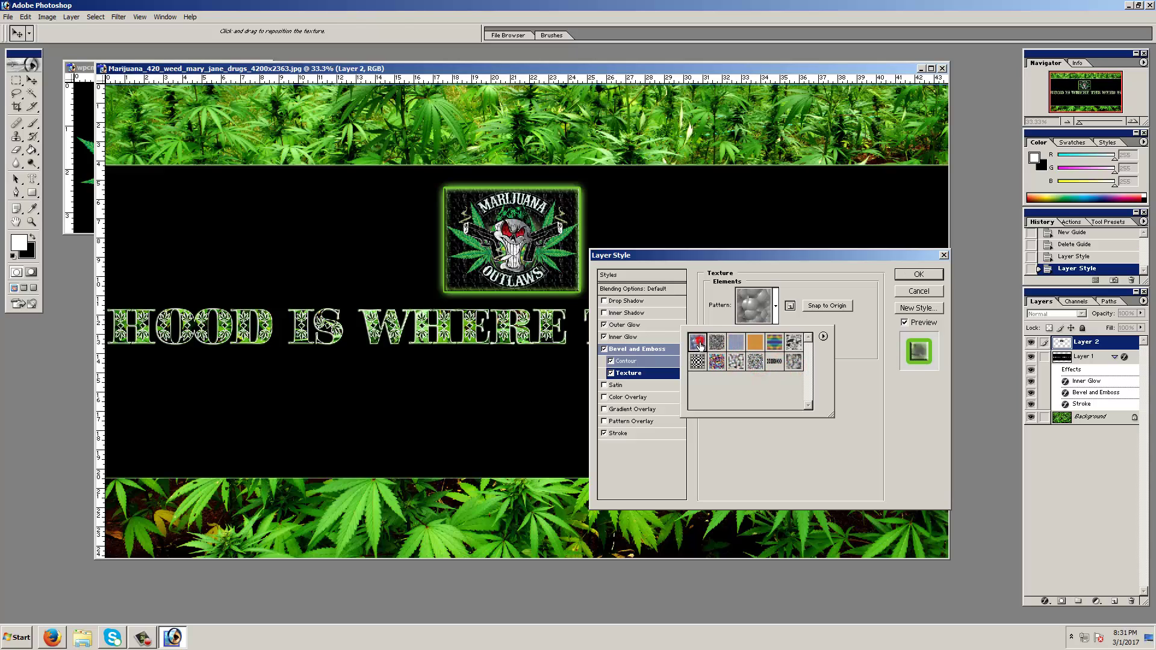
pyautogui.click(697, 361)
pyautogui.click(717, 342)
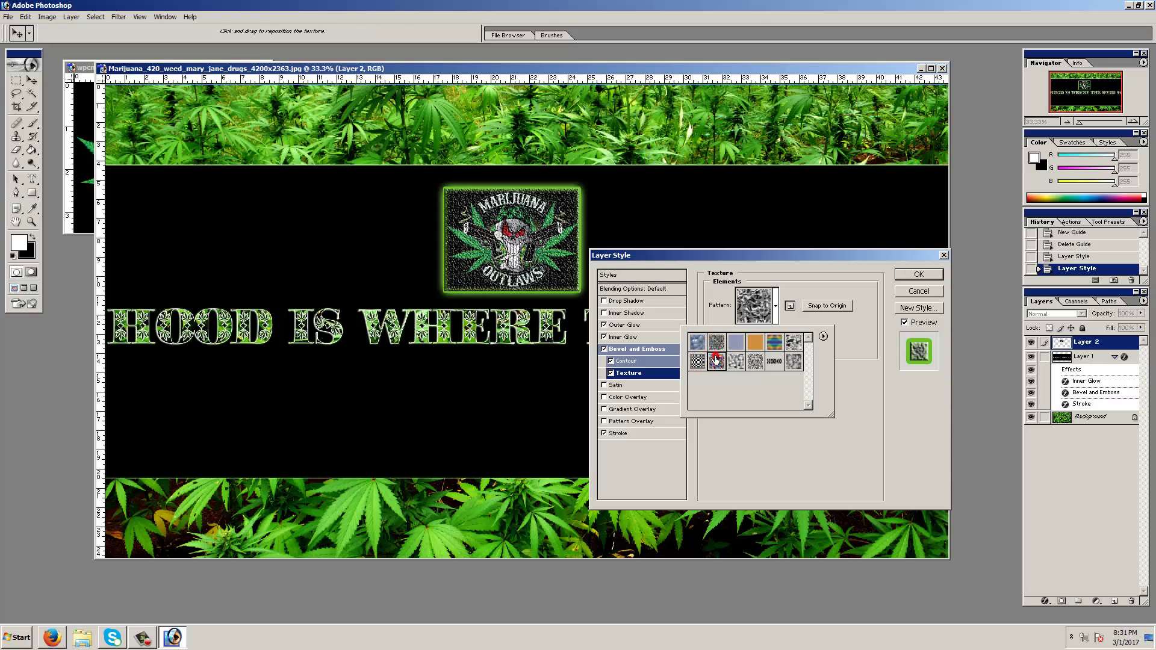
pyautogui.click(698, 342)
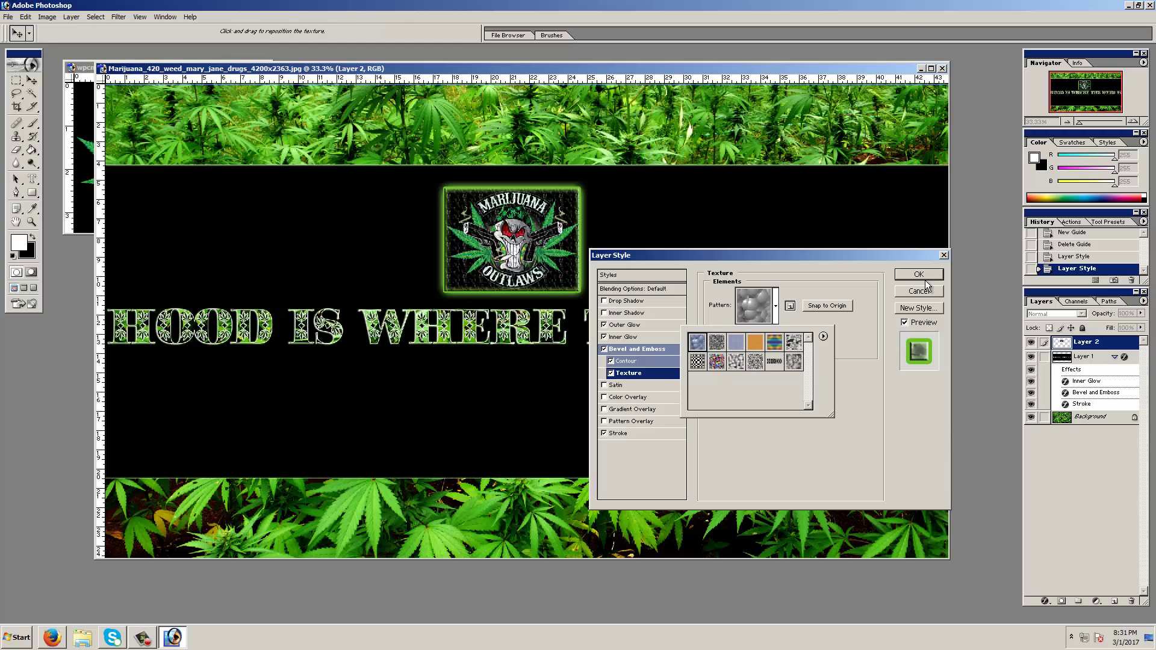
pyautogui.click(811, 427)
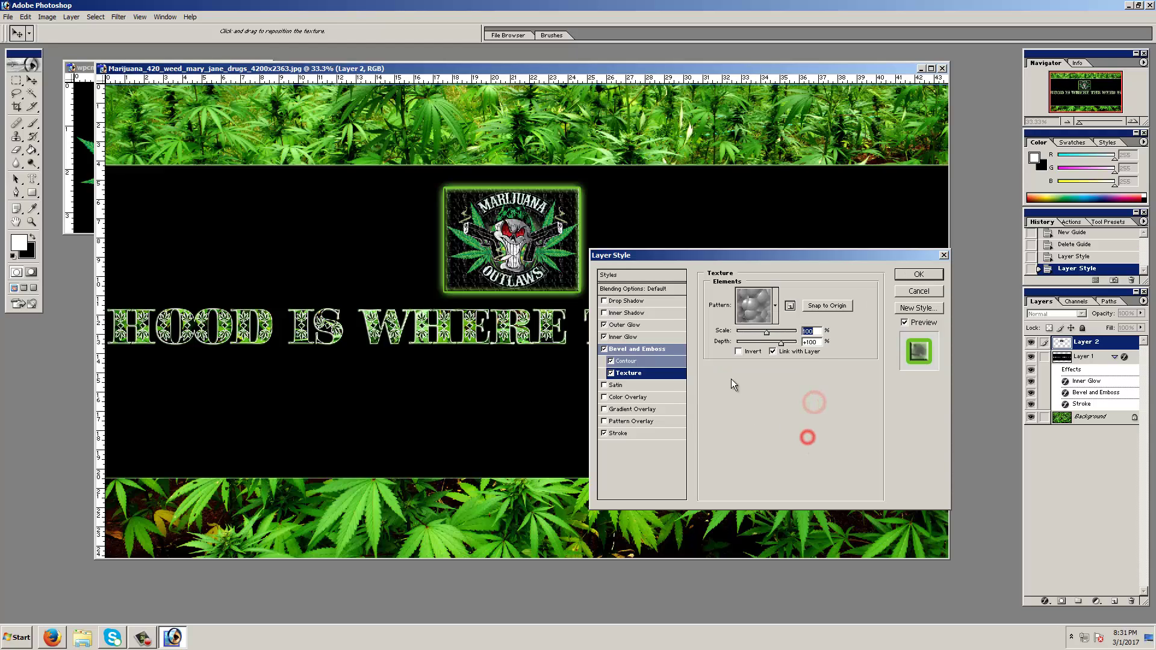
# - Set the texture to Scale 1, Depth +87, inverted, and apply all logo effects
pyautogui.moveTo(765, 335); pyautogui.dragTo(752, 335)
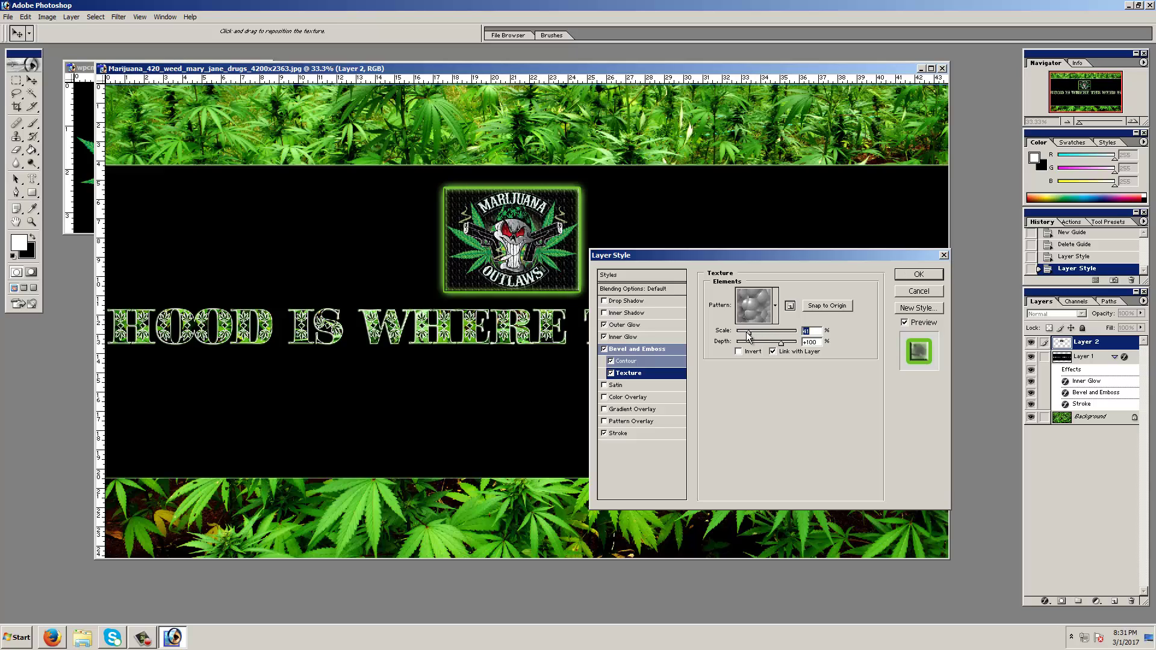
pyautogui.moveTo(752, 335); pyautogui.dragTo(740, 334)
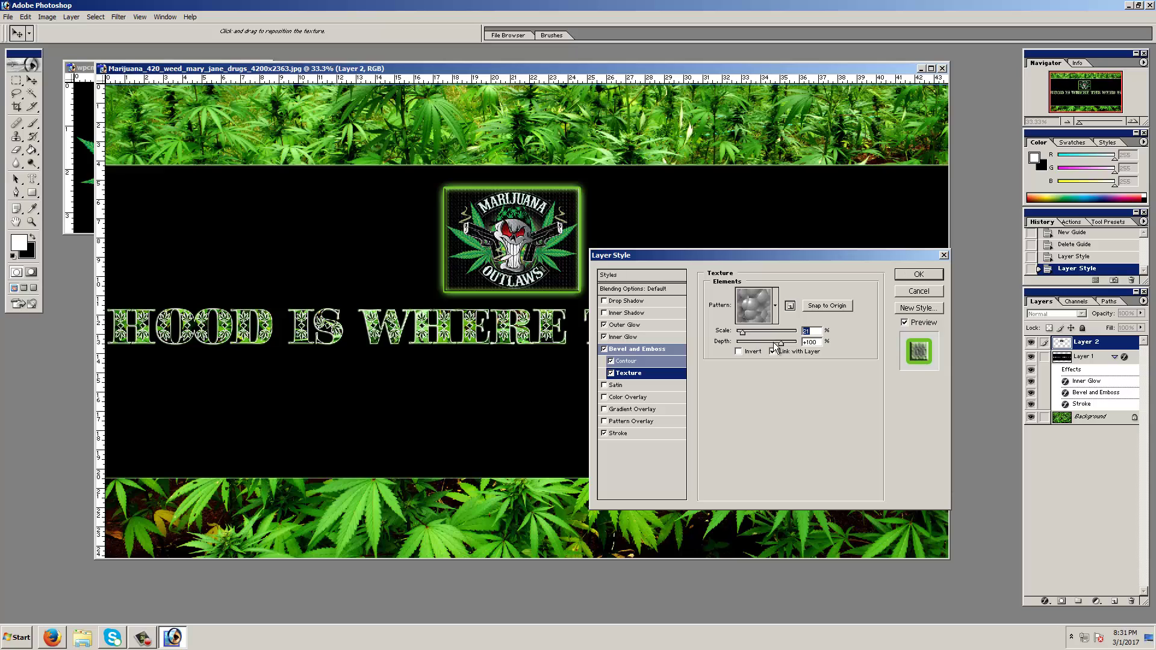
pyautogui.moveTo(780, 342); pyautogui.dragTo(781, 344)
pyautogui.click(751, 353)
pyautogui.click(930, 277)
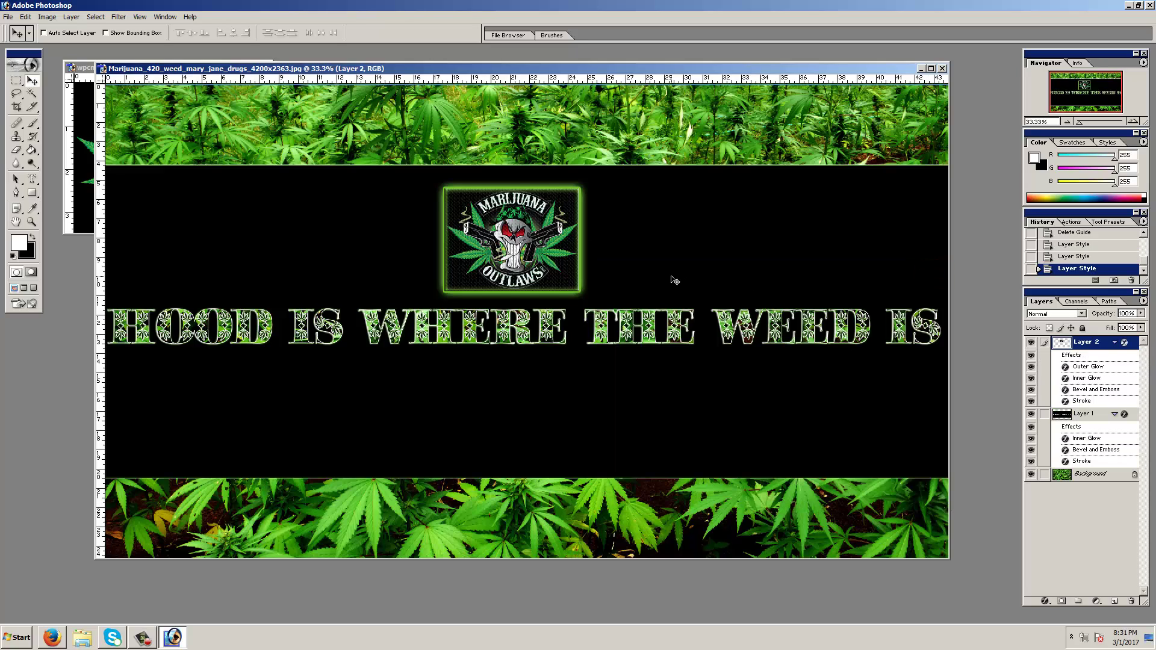
# - Save a JPEG copy of the banner, accepting the default JPEG options
pyautogui.hotkey('ctrl', 's')
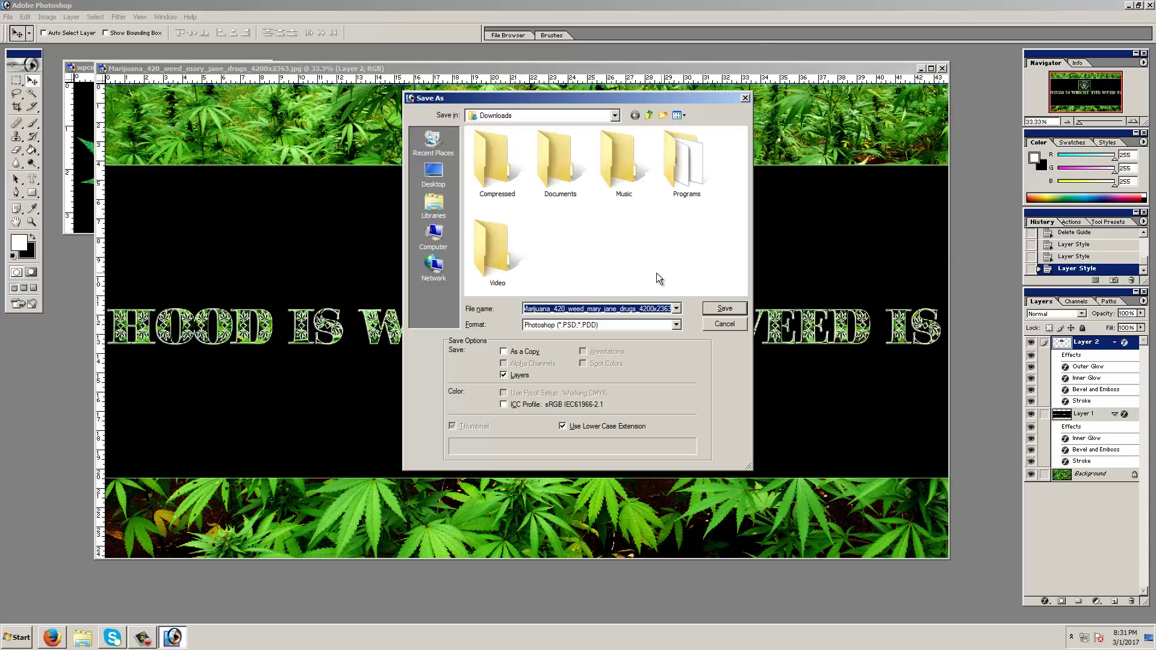
pyautogui.click(662, 325)
pyautogui.click(649, 379)
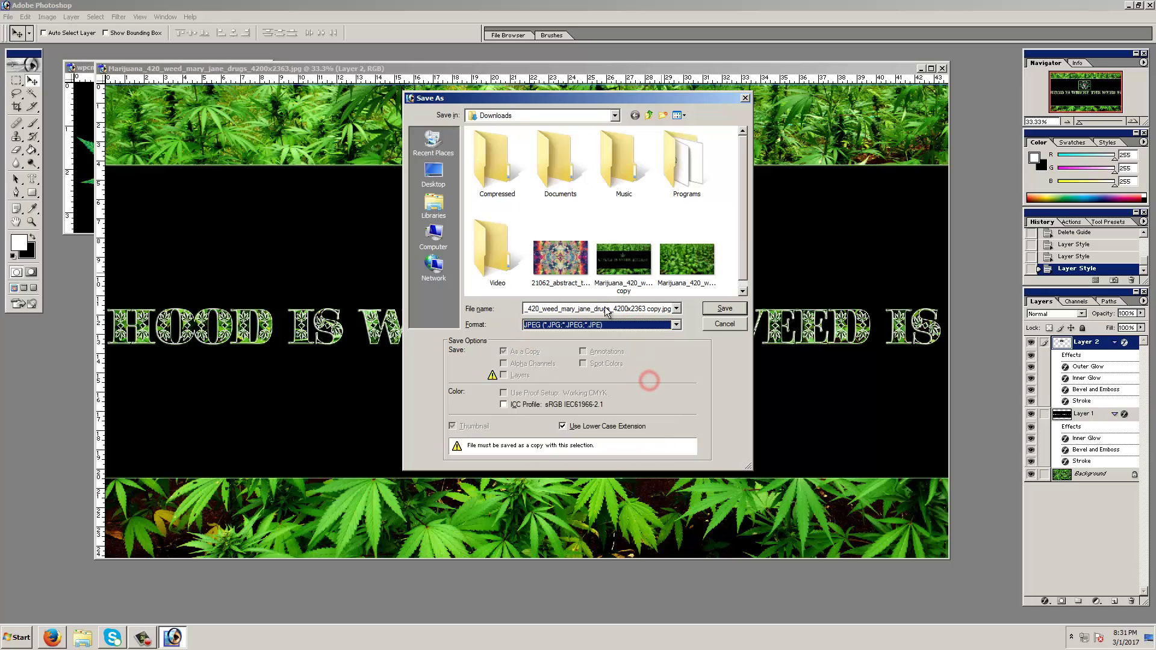
pyautogui.write('The FunoMania')
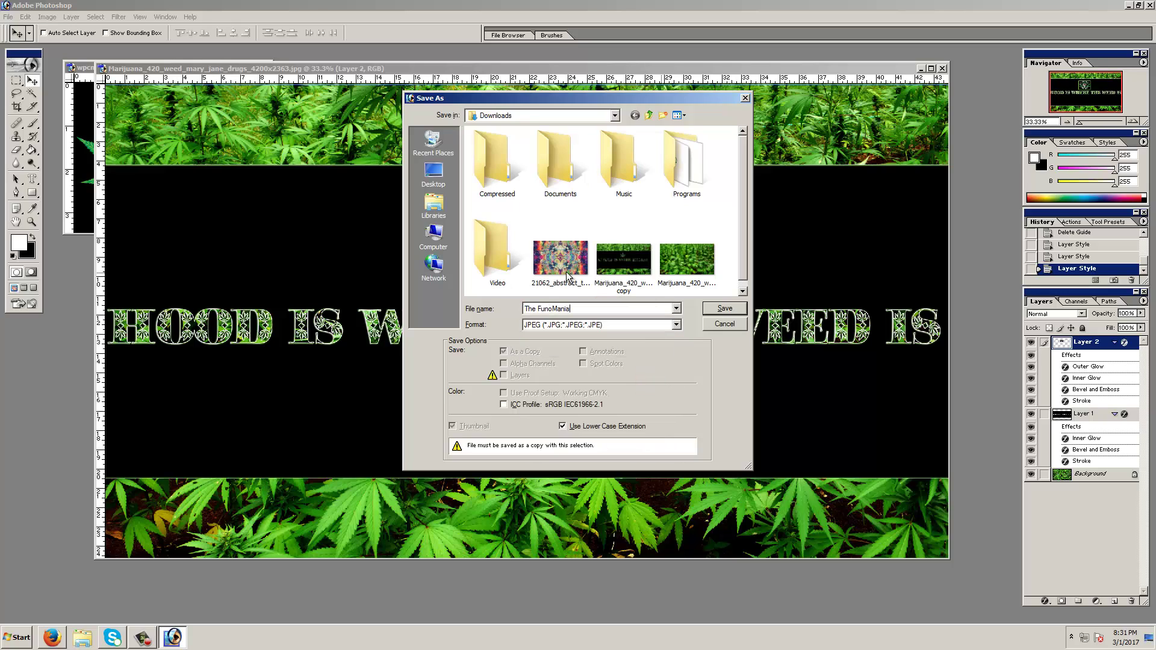
pyautogui.press('Return')
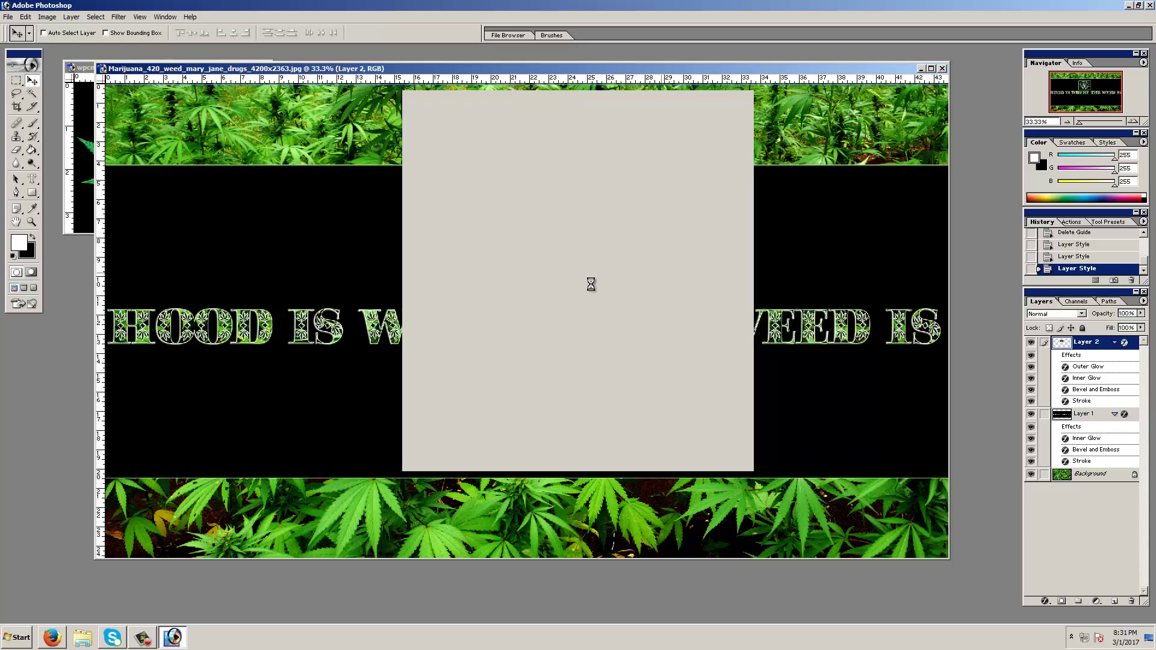
pyautogui.click(659, 236)
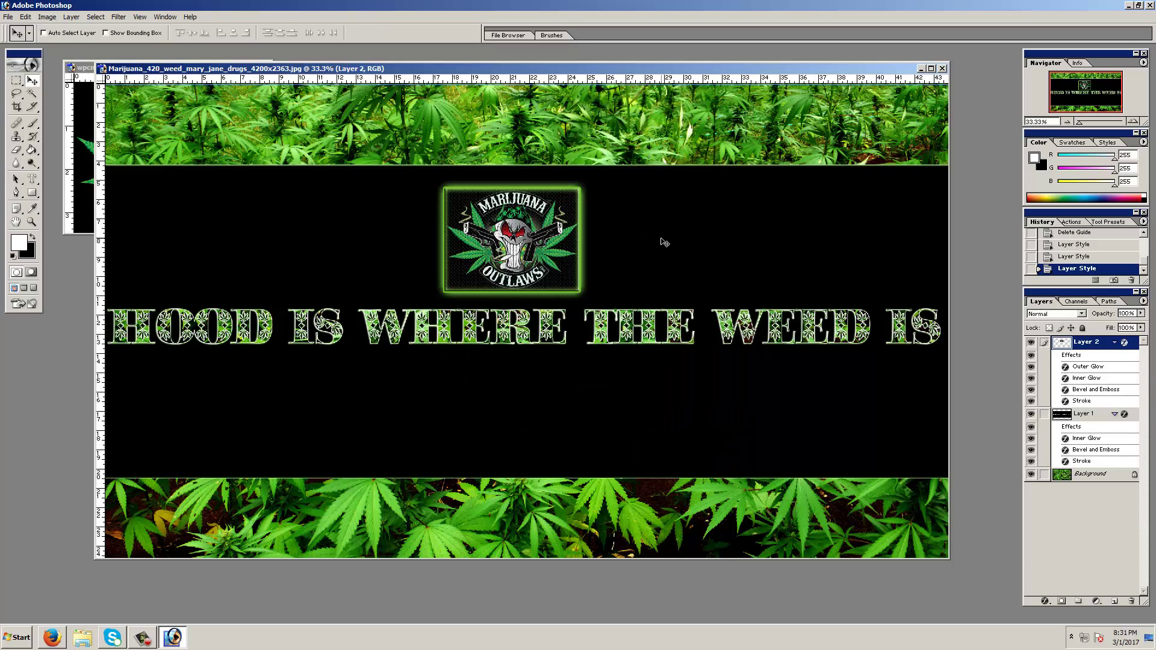
# - Save the layered banner as the Photoshop file The FunoMania.psd
pyautogui.hotkey('ctrl', 'shift', 's')
pyautogui.write('The ')
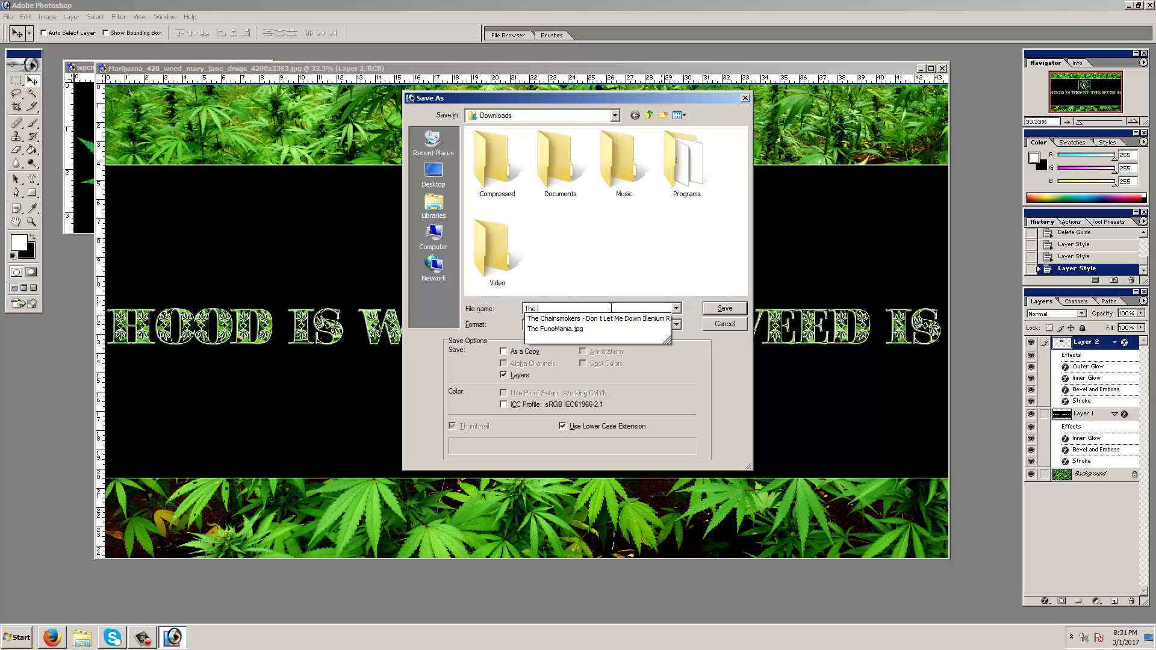
pyautogui.write('FunoMania')
pyautogui.press('Return')
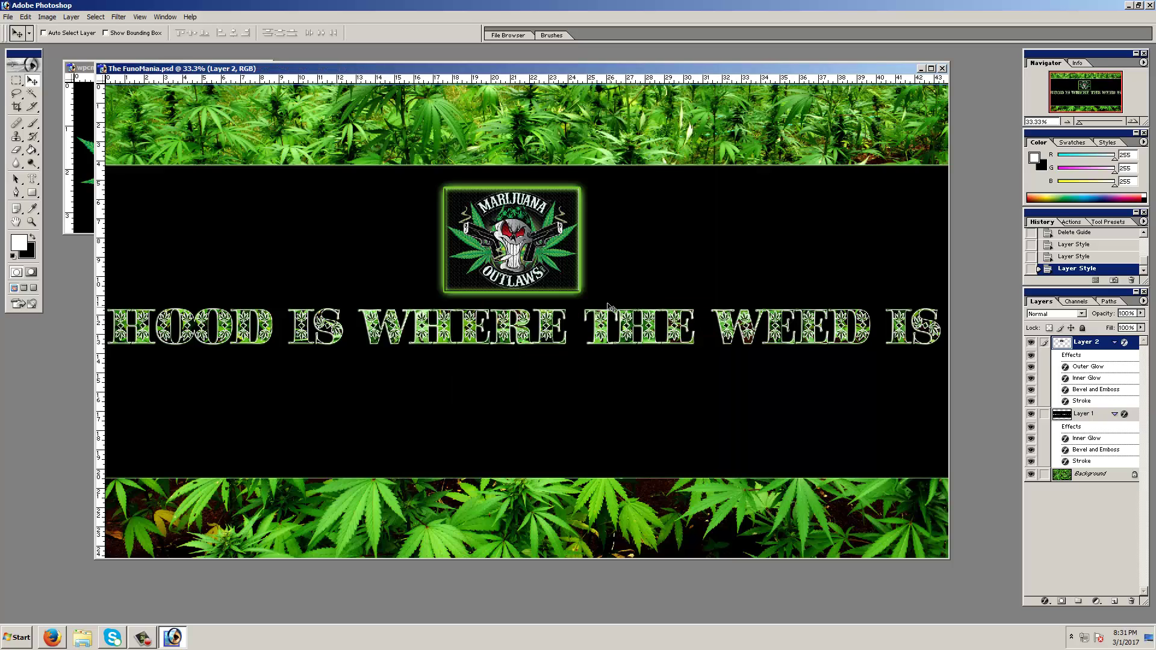